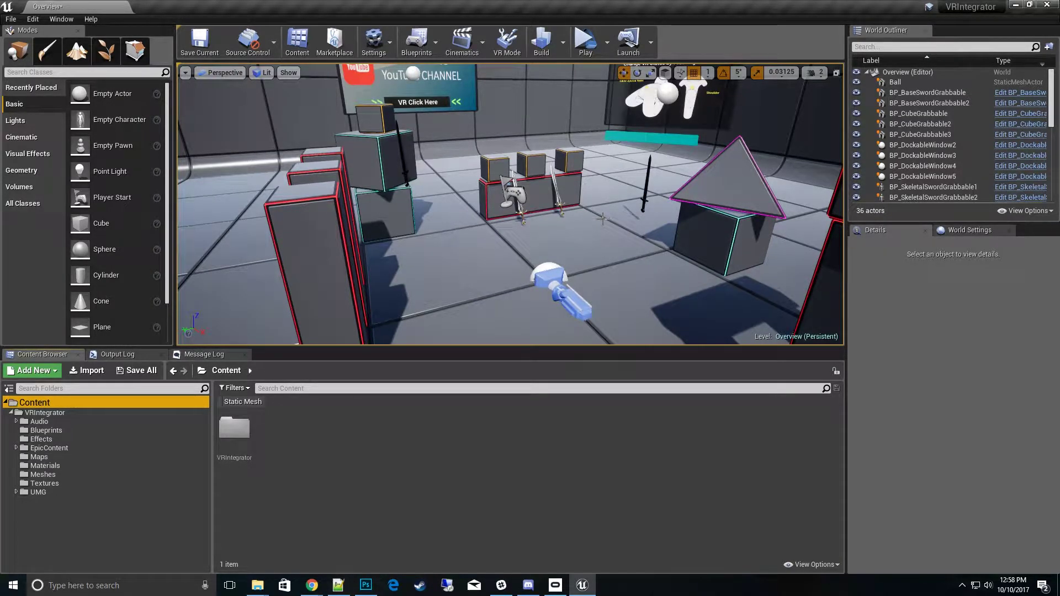
Step: Pull the viewport camera back to show more of the demo room and the VR state-change panel
drag(634, 225, 602, 395)
Step: Open VRIntegrator > Blueprints in the Content Browser, enlarge the asset area, and select BP_UIMotionController
click(602, 339)
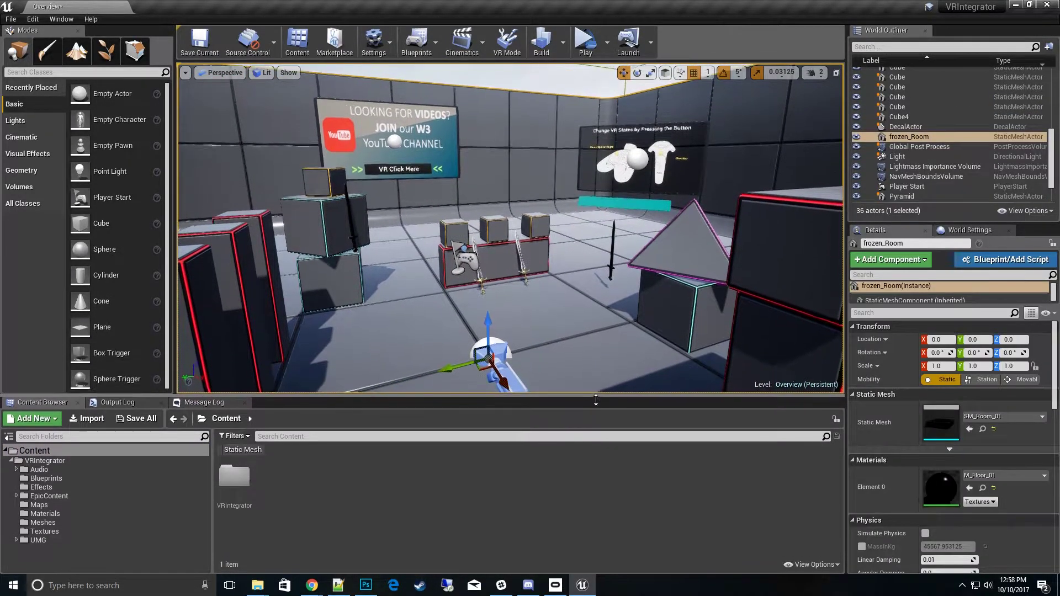
click(45, 460)
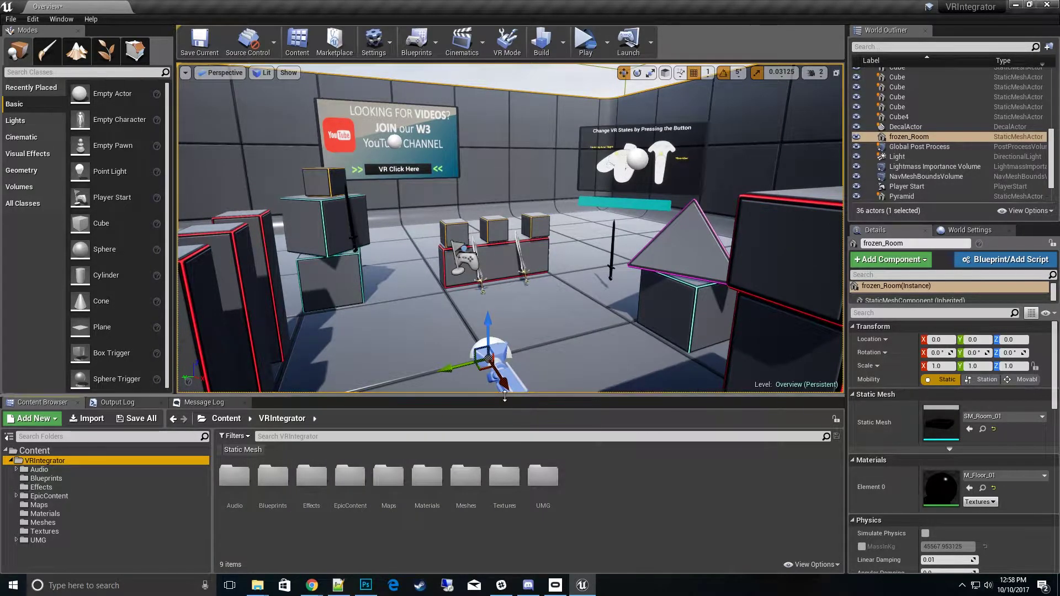
click(45, 478)
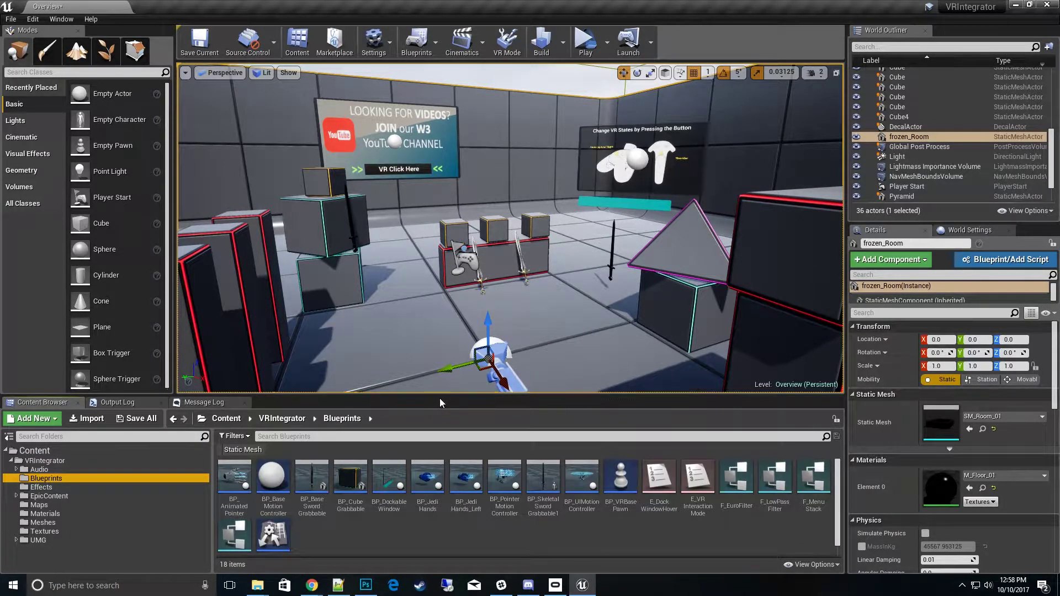
drag(439, 397, 470, 349)
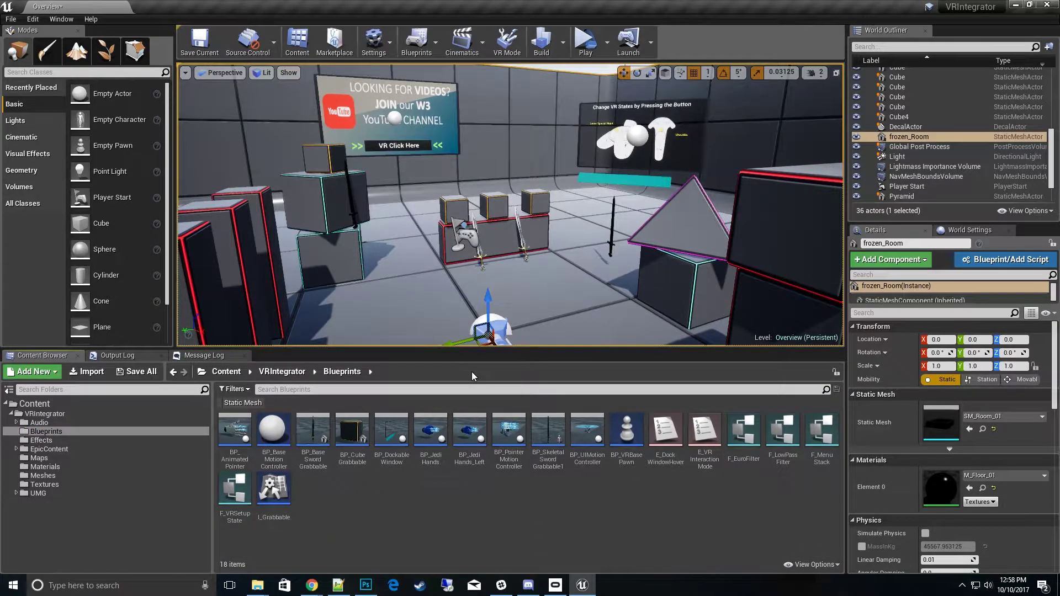
mouse_move(498, 580)
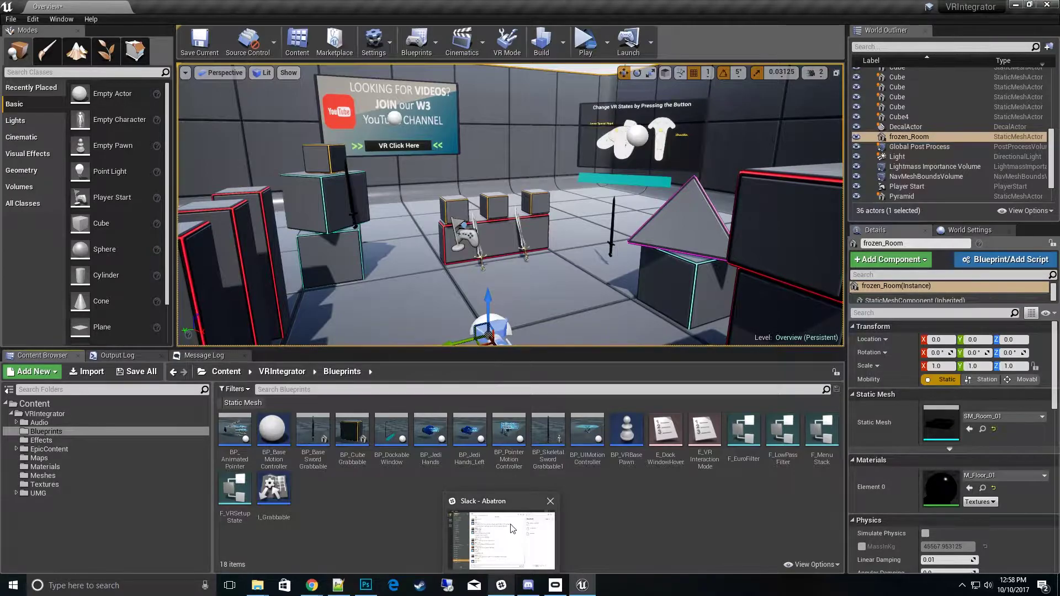
click(591, 446)
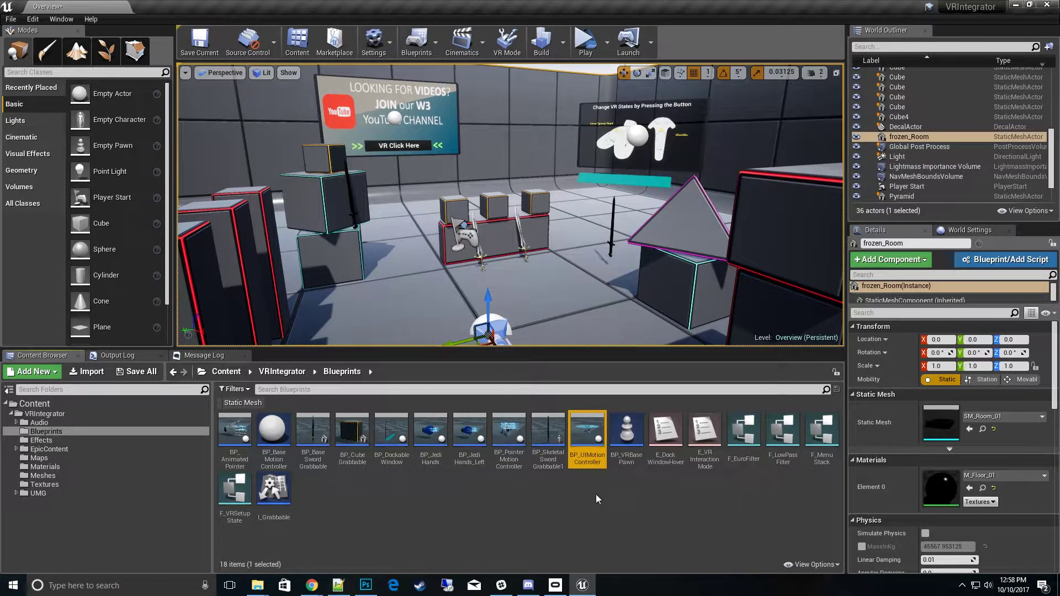
Step: Open BP_UIMotionController and frame its RadialMesh in the Viewport preview
double_click(591, 446)
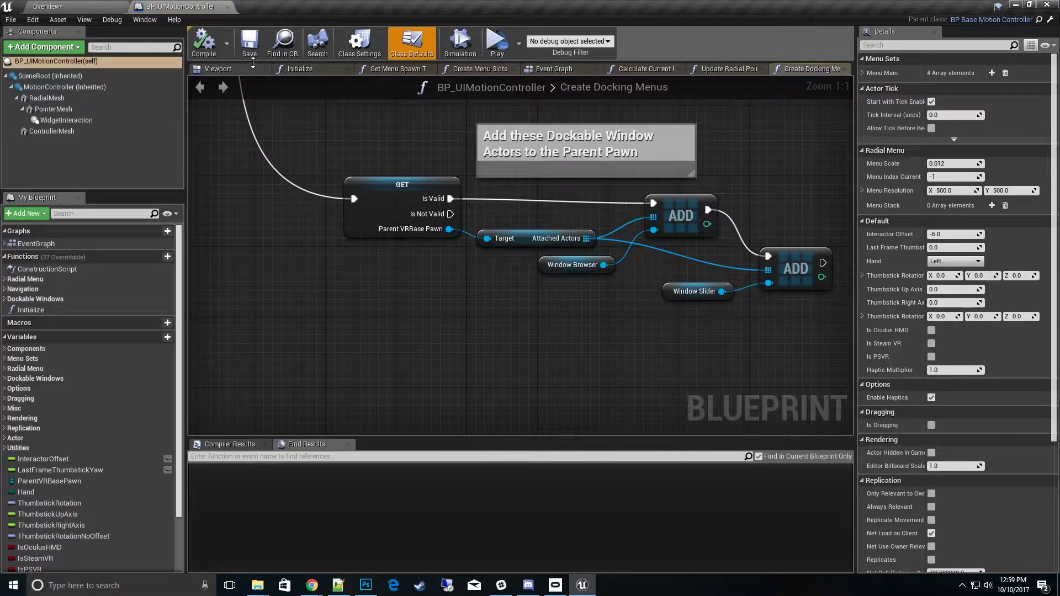
click(243, 68)
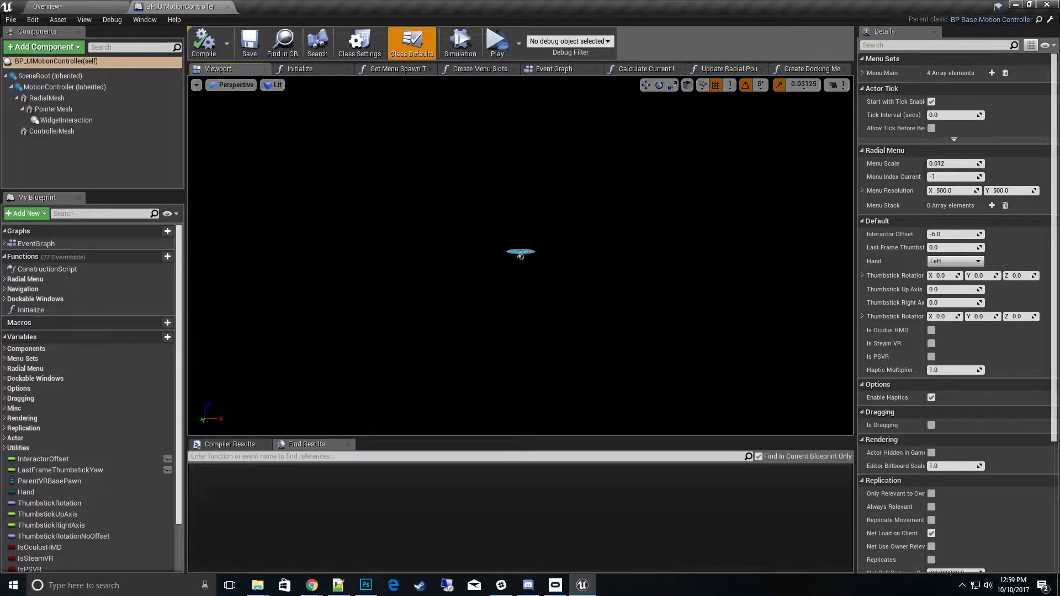
click(522, 252)
key(f)
Step: Open BP_PointerMotionController and frame its LaserPointLight, viewing the rings from above
click(83, 6)
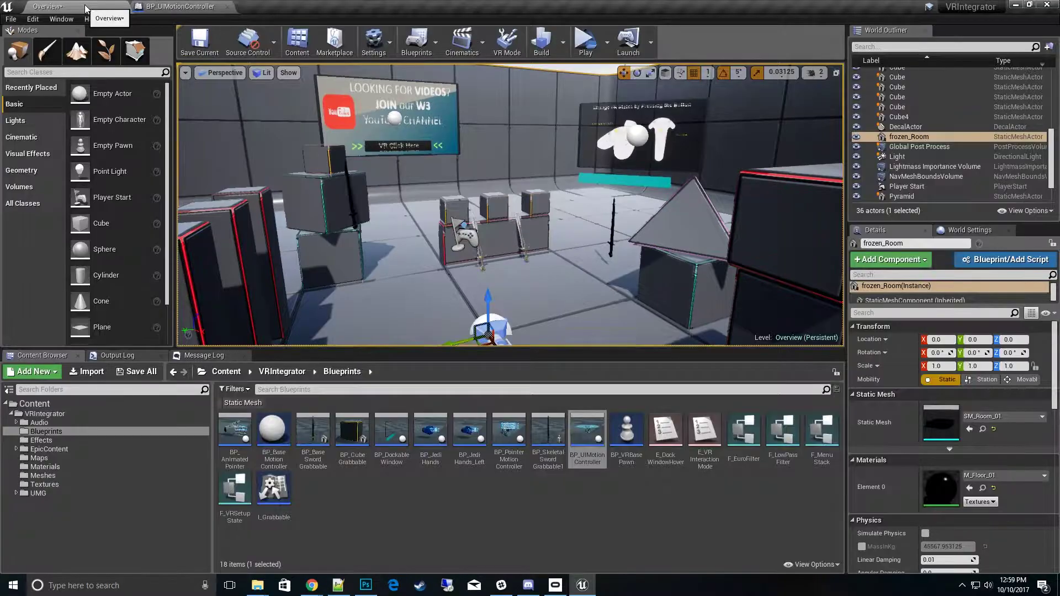
click(507, 433)
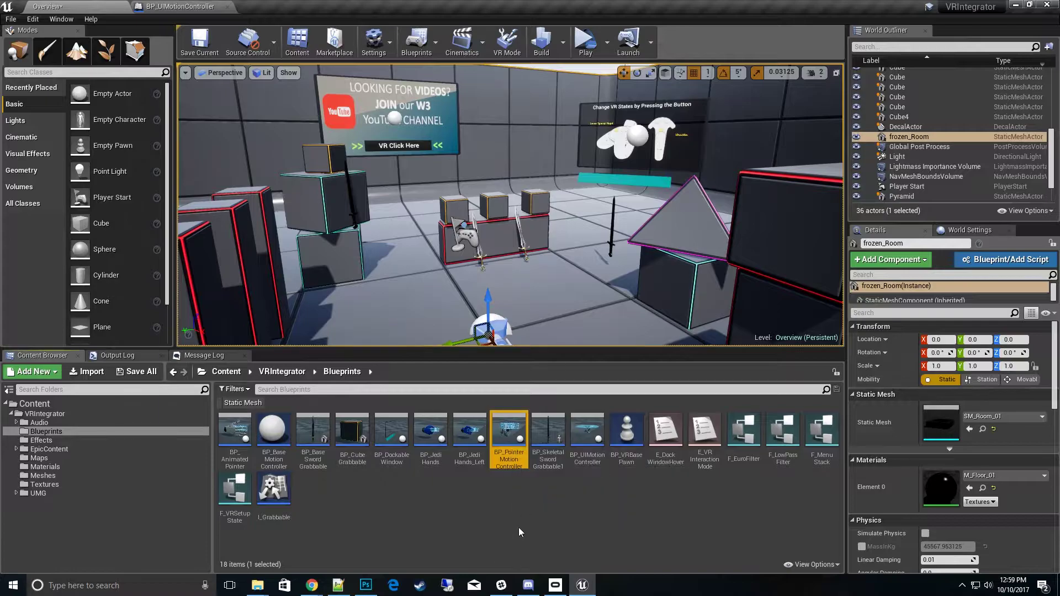
double_click(501, 435)
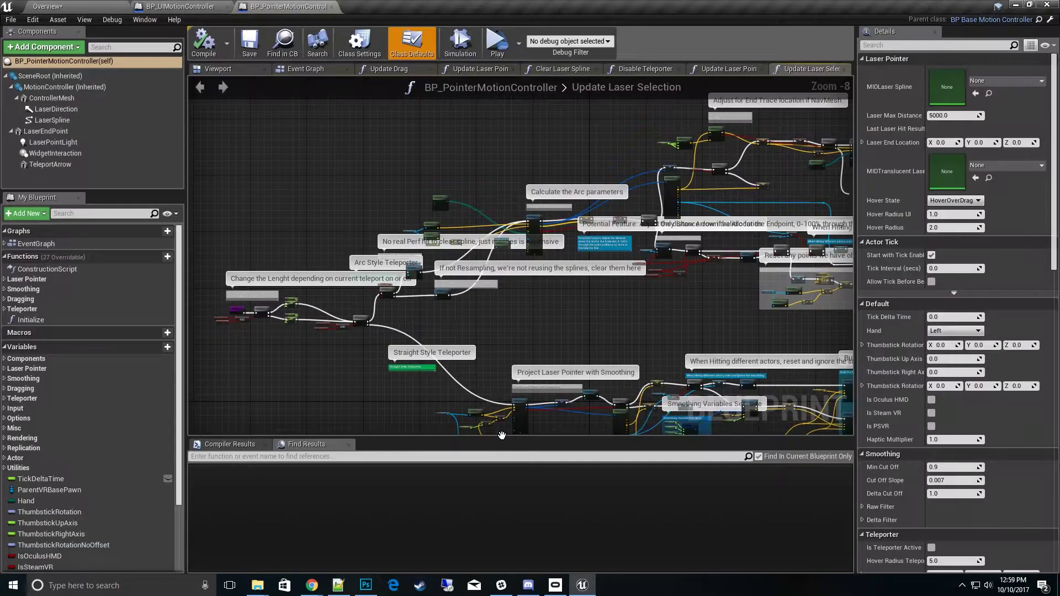
click(248, 74)
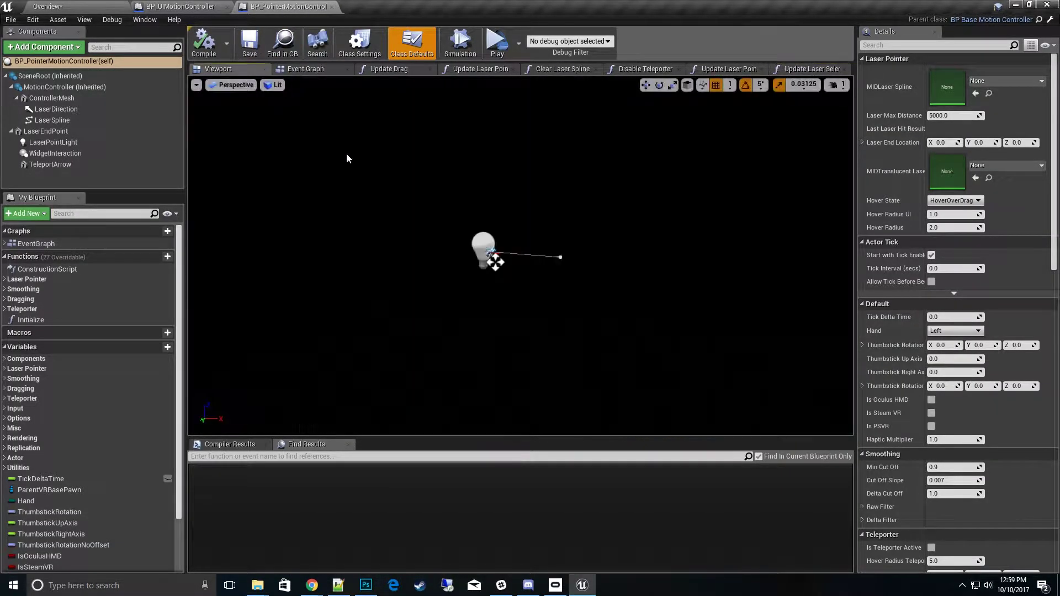
click(493, 259)
key(f)
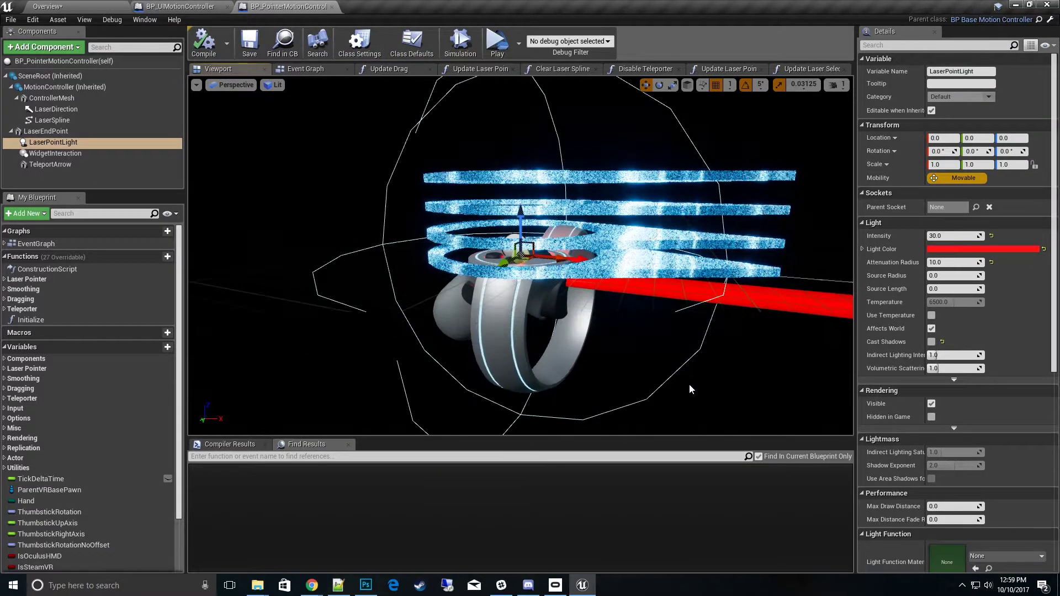
mouse_move(640, 361)
alt+mouse_down()
mouse_move(624, 309)
mouse_move(629, 348)
alt+mouse_up()
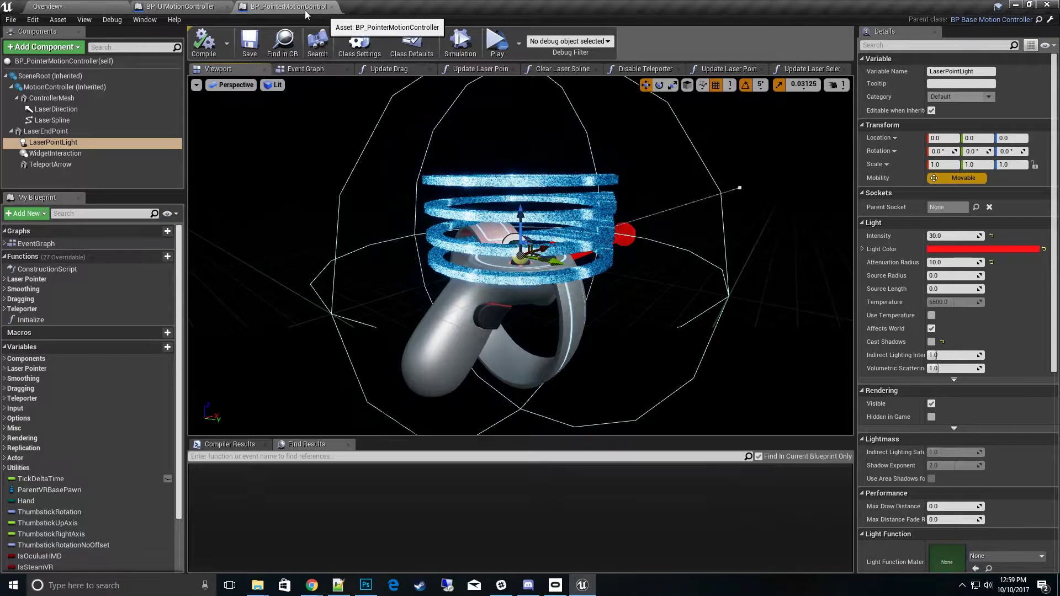
Step: Open BP_AnimatedPointerMotionController and frame its hand mesh via the OverlapContact component
click(79, 6)
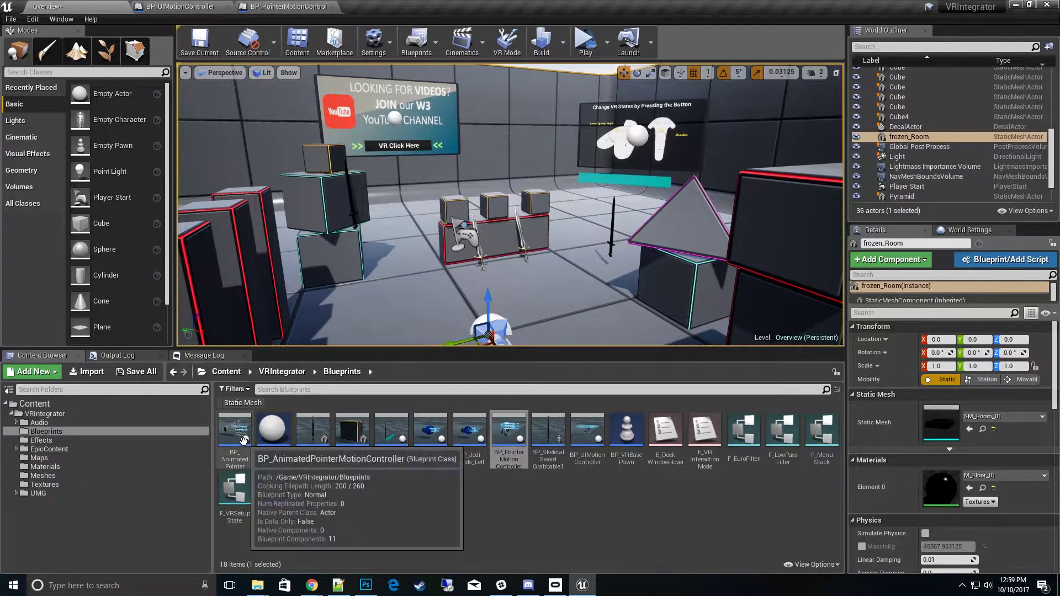
drag(234, 436, 409, 520)
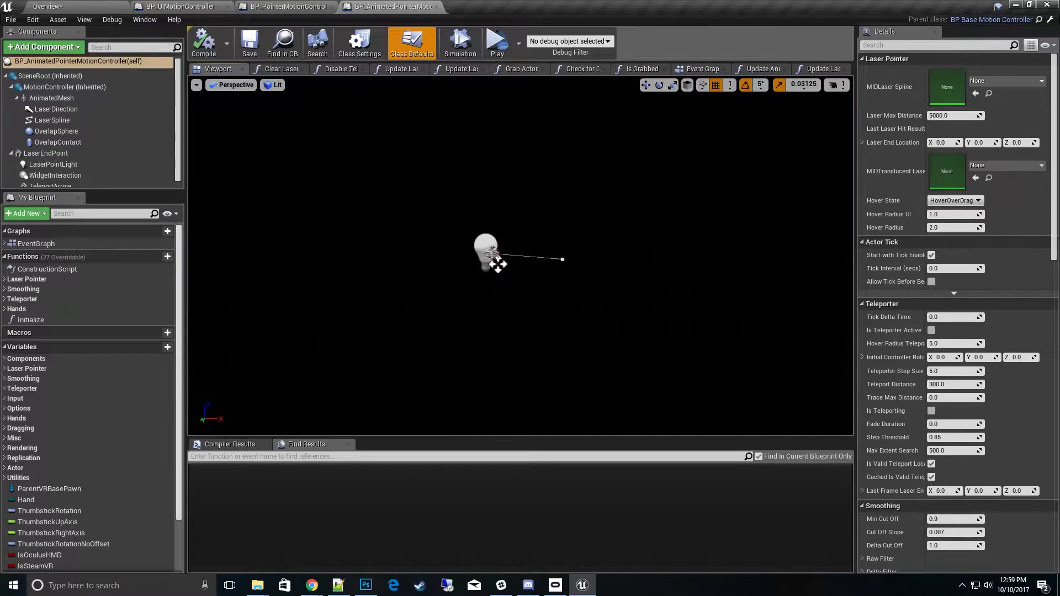
click(498, 265)
key(f)
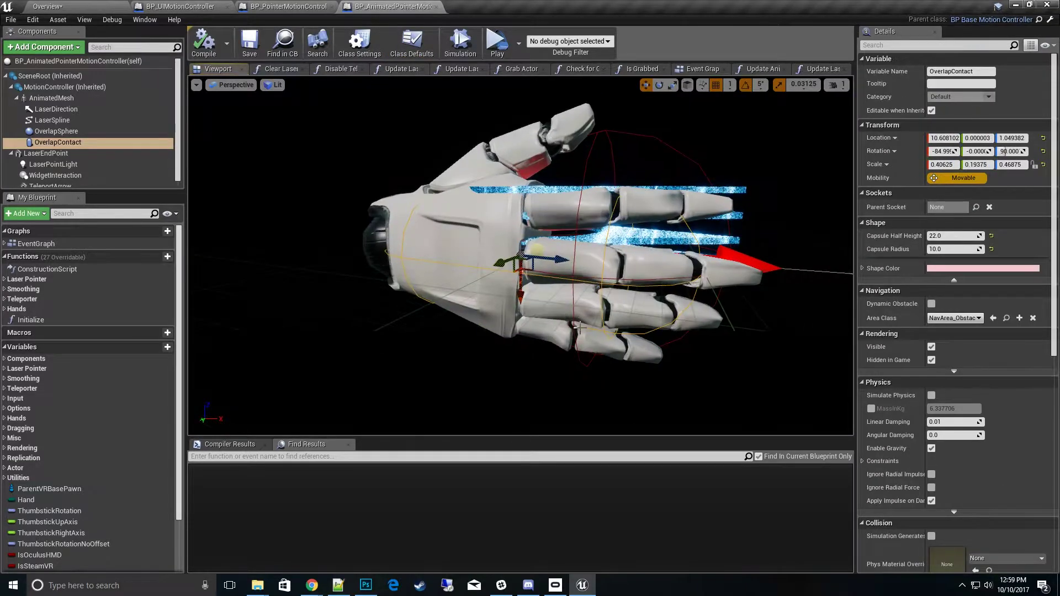
alt+drag(531, 287, 552, 298)
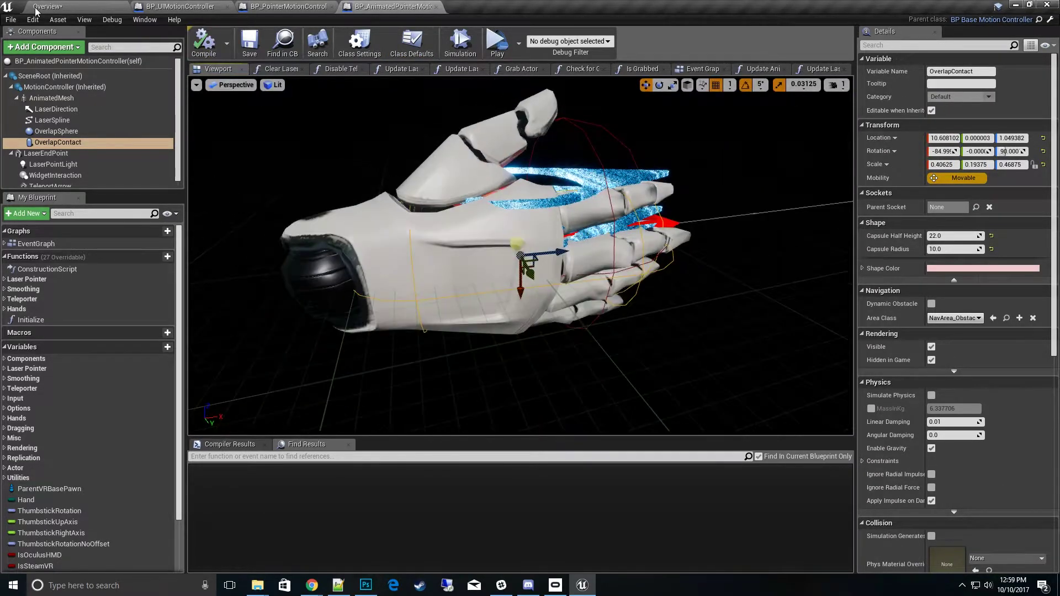
Step: Open BP_JediHands, view its Update Grip1 and Grabbing State graph group, then return to Overview
click(83, 6)
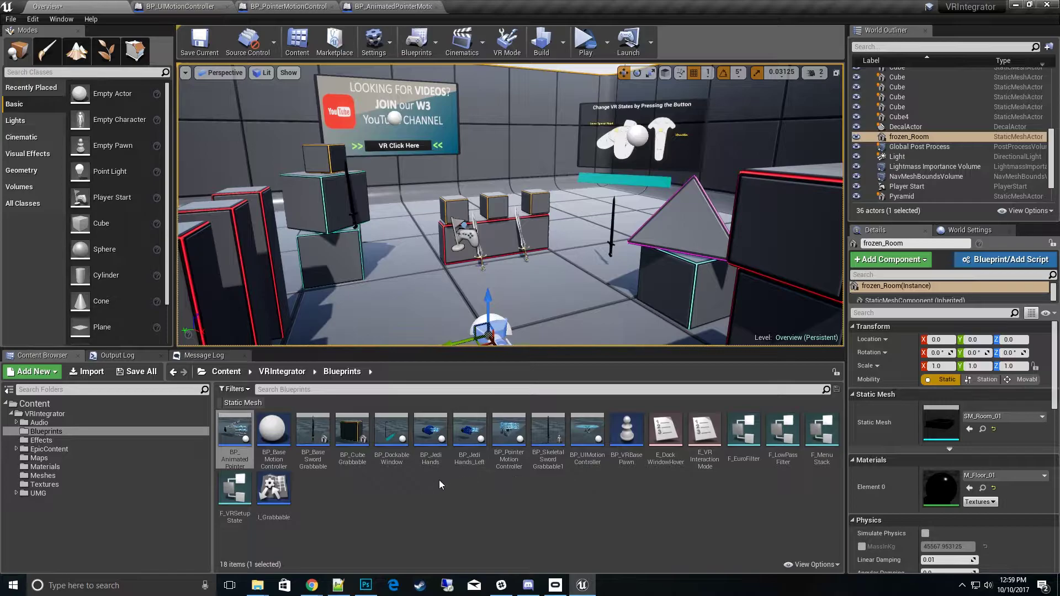
click(430, 438)
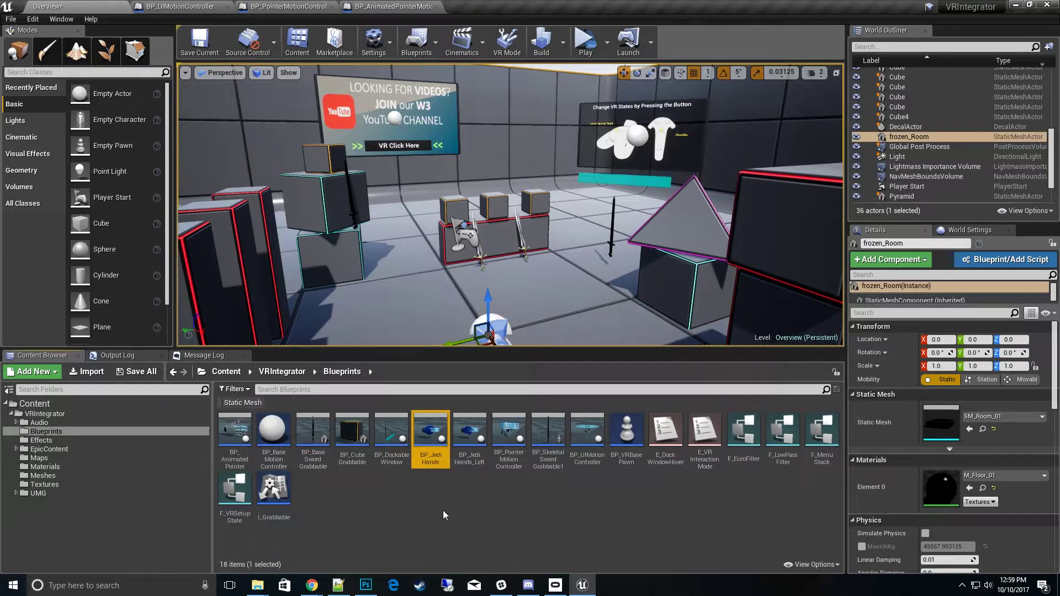
double_click(433, 441)
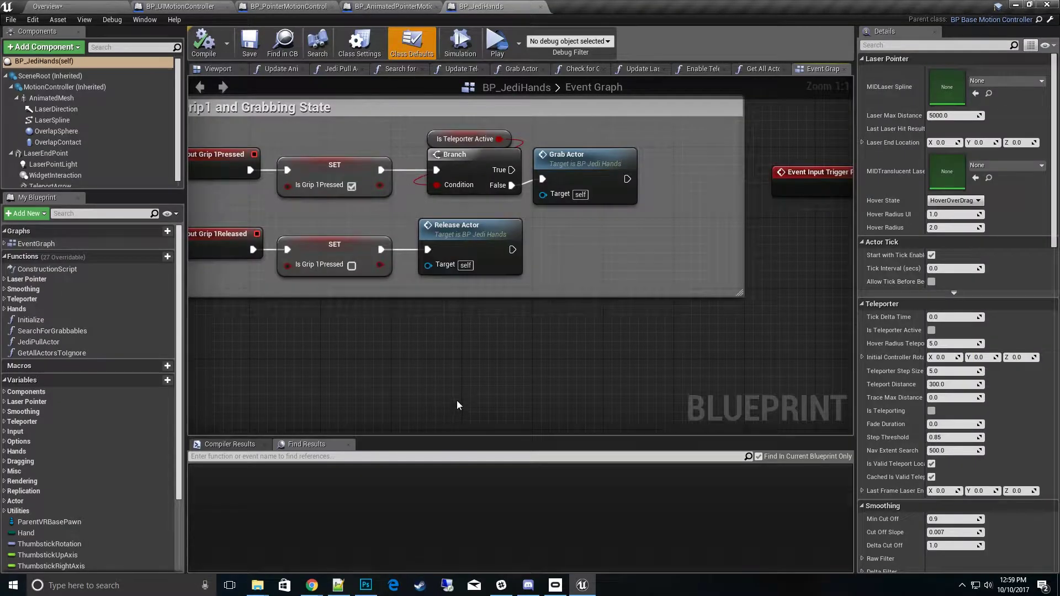
right_drag(487, 387, 557, 390)
scroll(465, 382, down, 4)
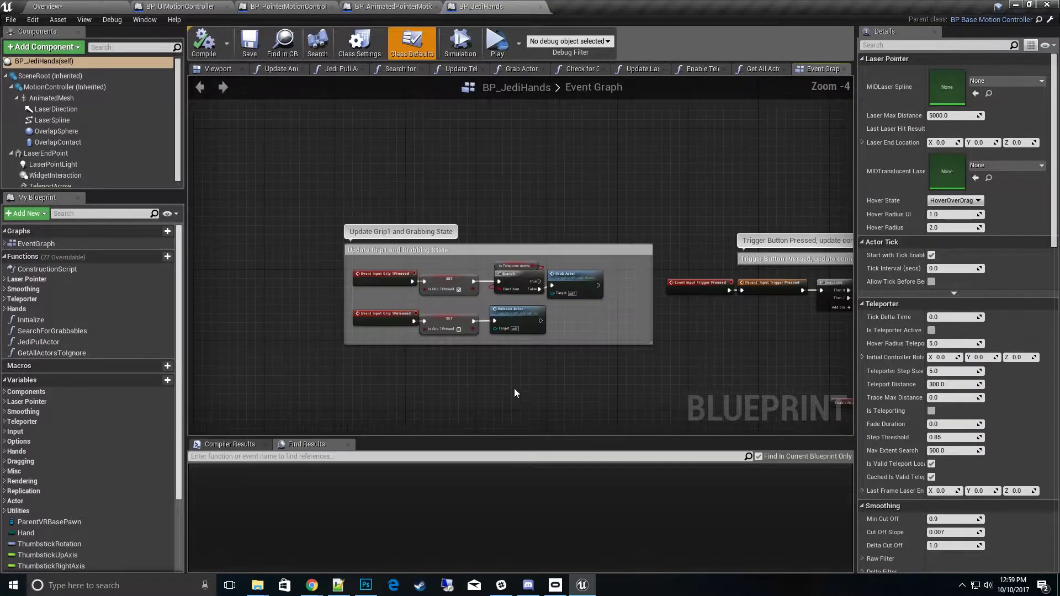
click(98, 8)
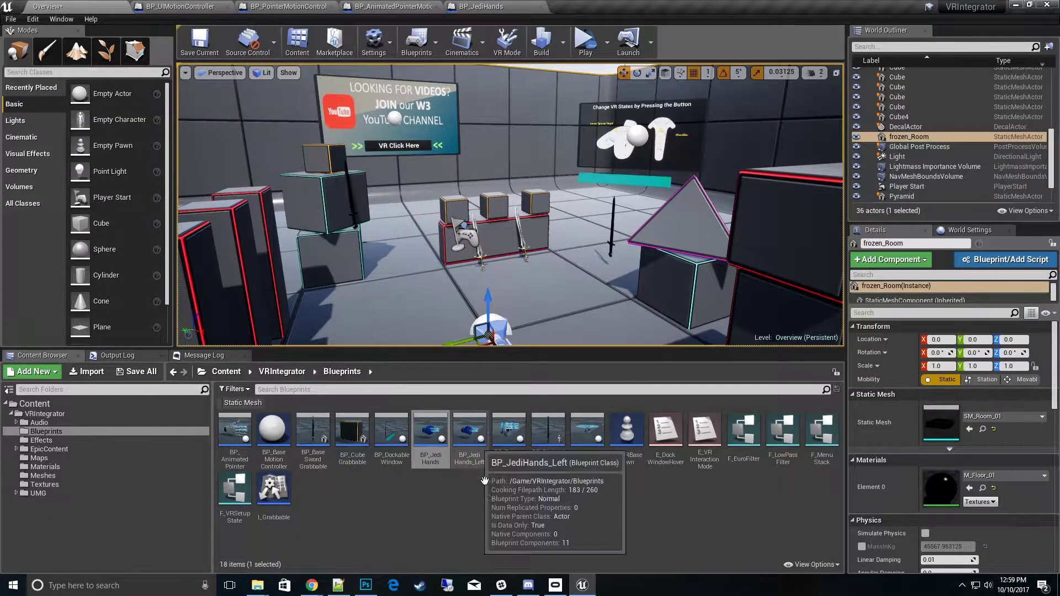
Step: Open BP_JediHands_Left maximized in the full Blueprint editor and inspect its inherited AnimatedMesh component
double_click(469, 437)
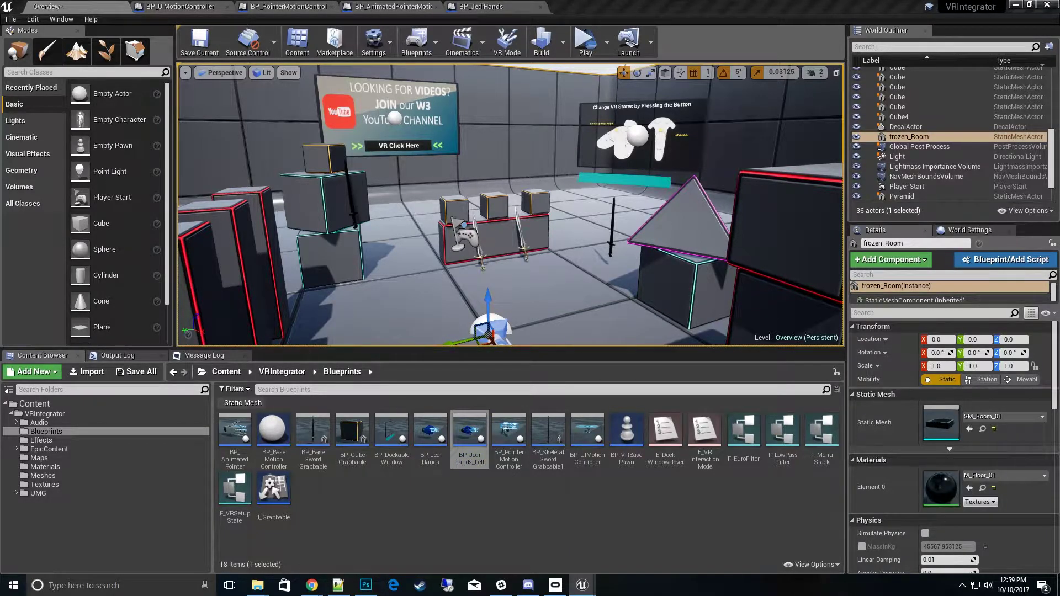
double_click(385, 94)
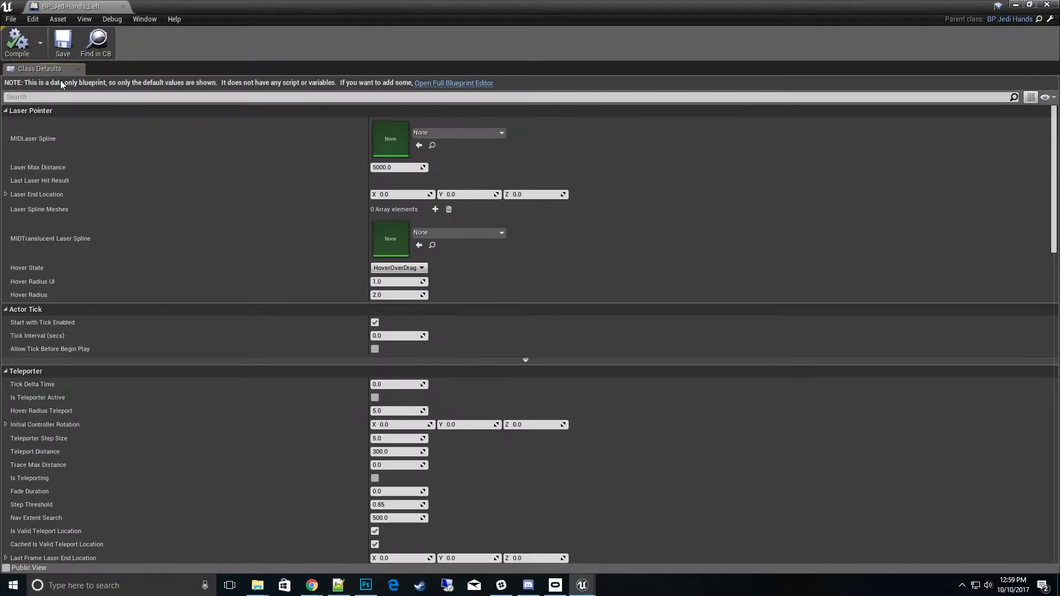
click(455, 84)
click(1053, 46)
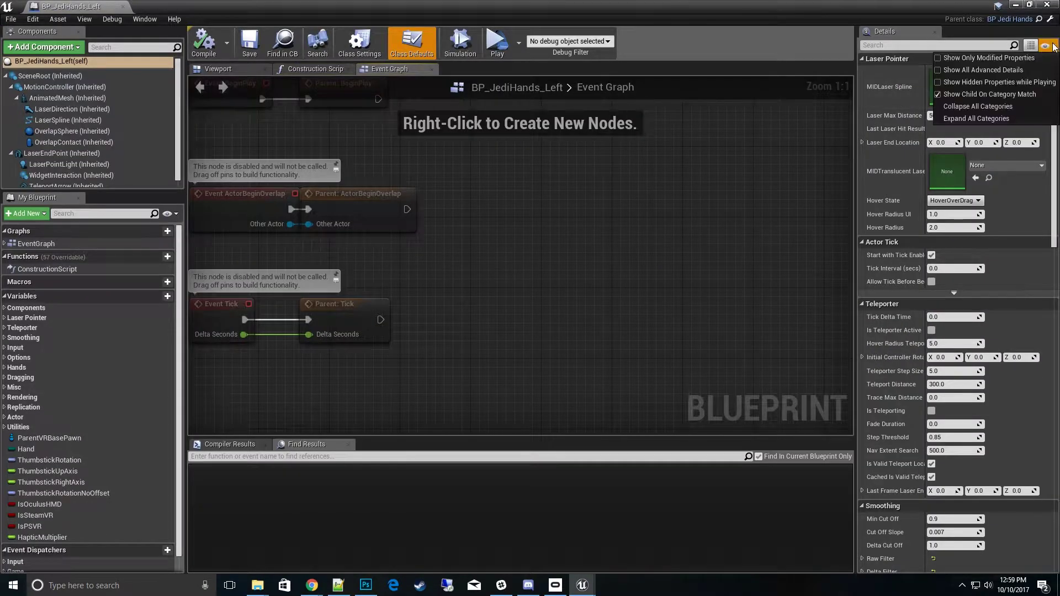
click(66, 97)
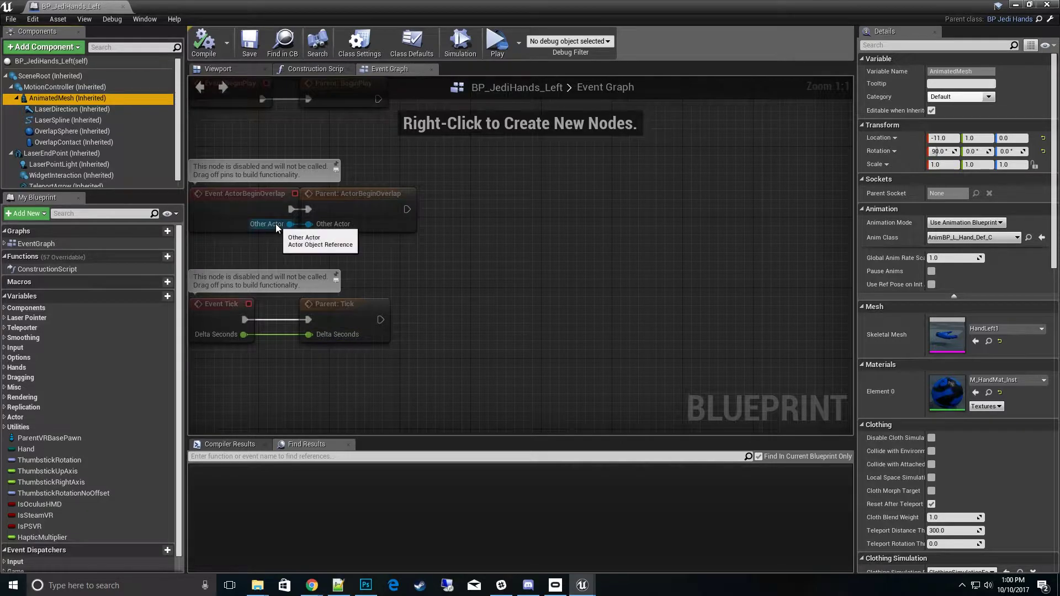
mouse_move(336, 189)
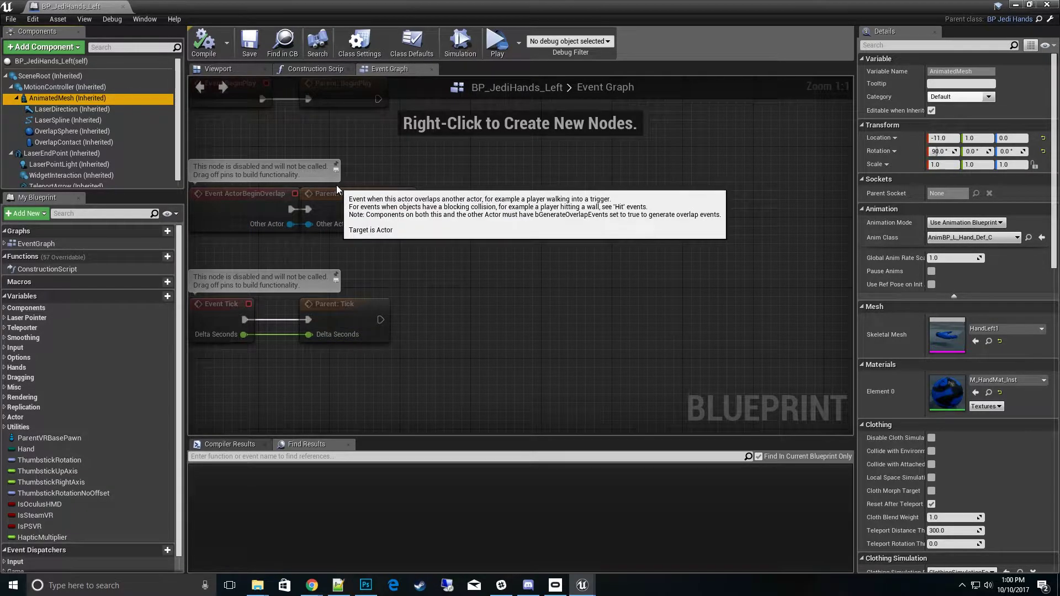
Step: Close BP_JediHands_Left and open BP_VRBasePawn from the Blueprints folder
click(123, 8)
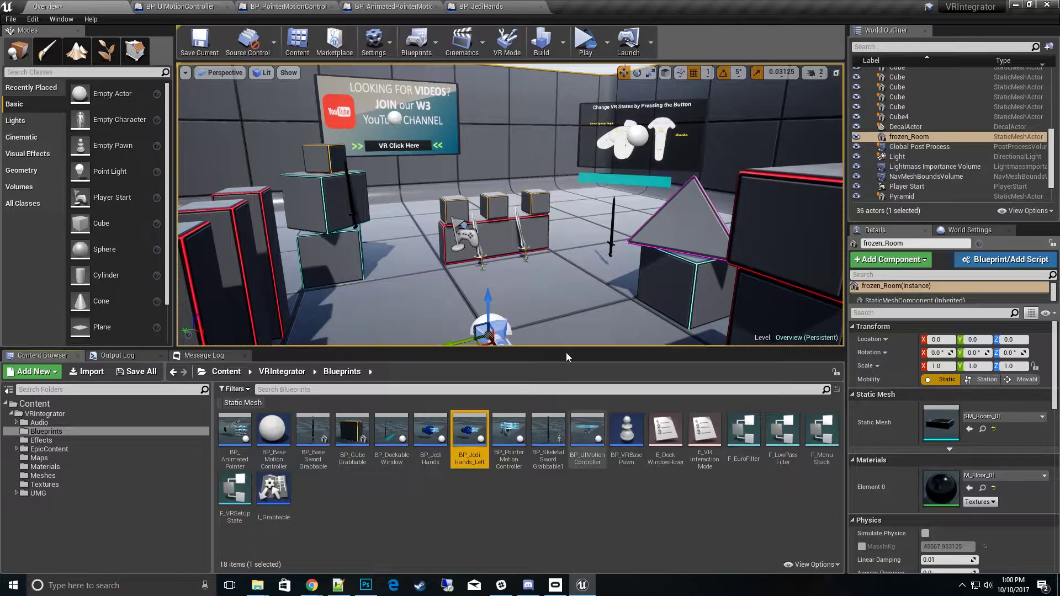
click(629, 447)
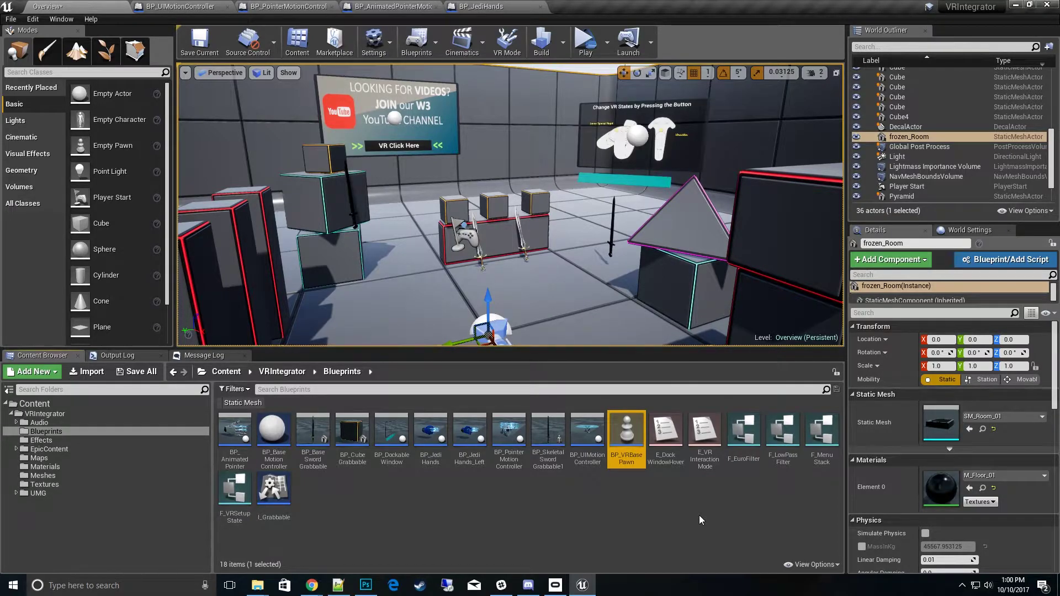
mouse_move(643, 465)
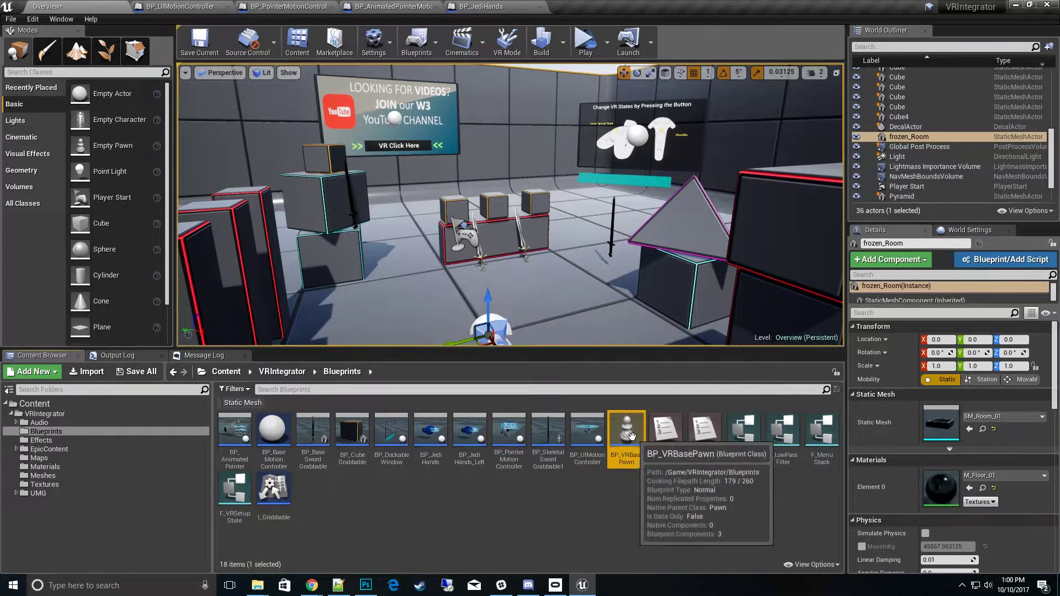
double_click(631, 436)
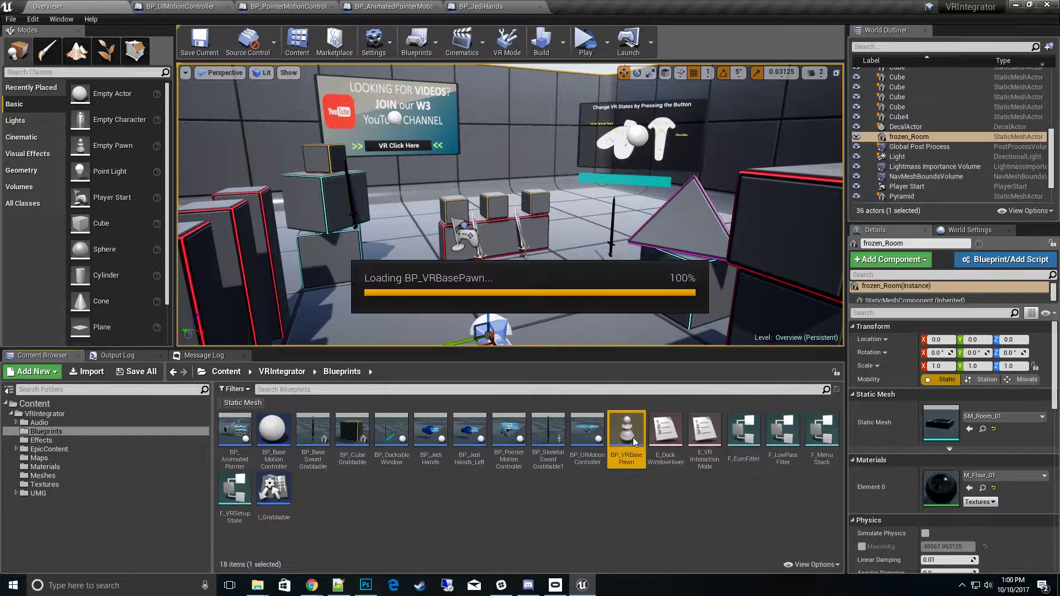
Step: Widen the Details panel and expand VRSetup States elements 0–2 to check GameMode, InventoryMode and MenuMode controllers
drag(854, 337, 665, 337)
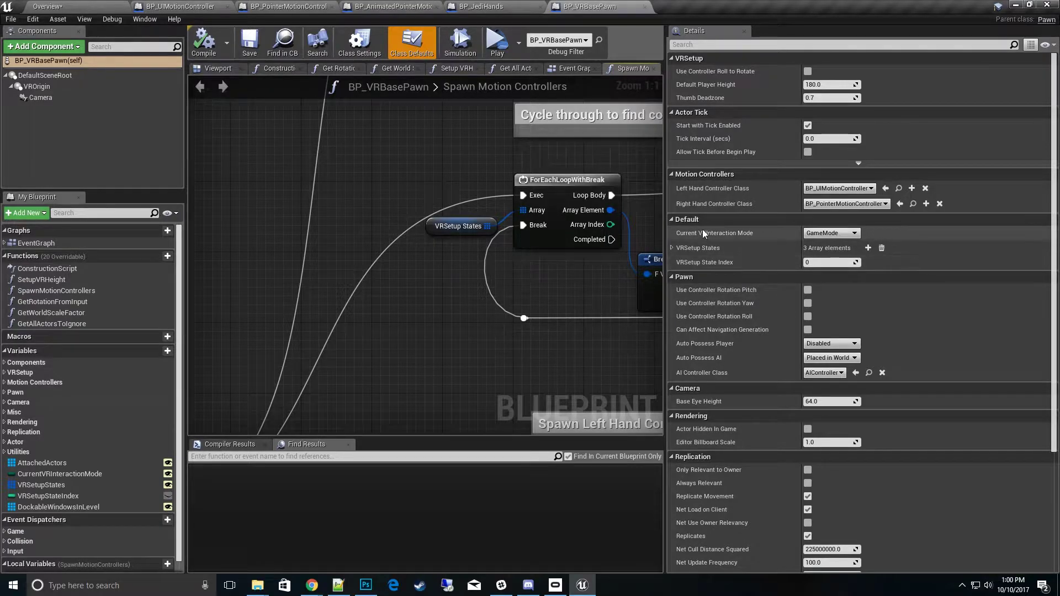
click(671, 248)
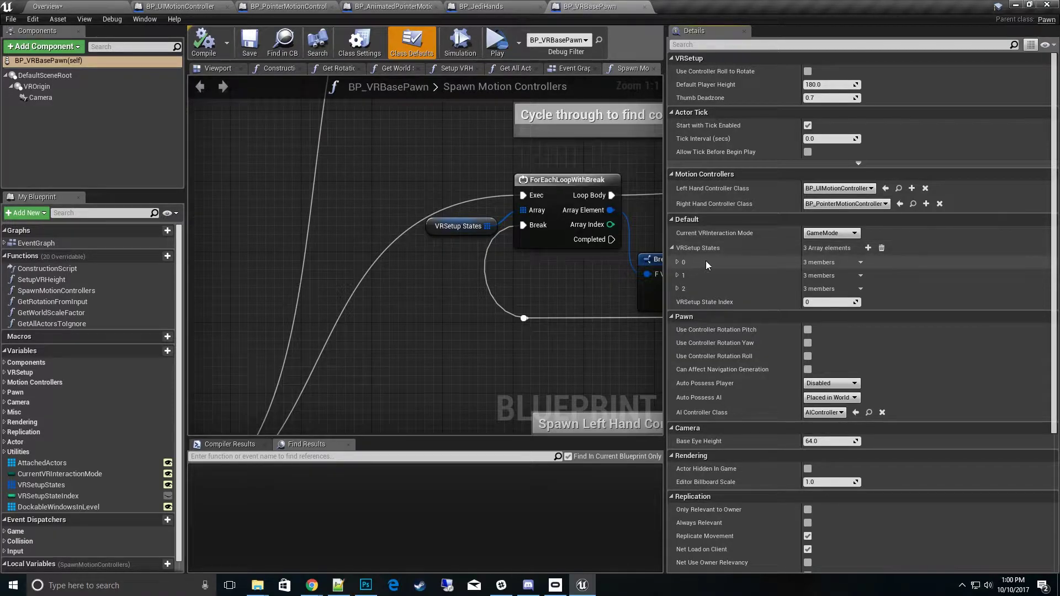
click(677, 262)
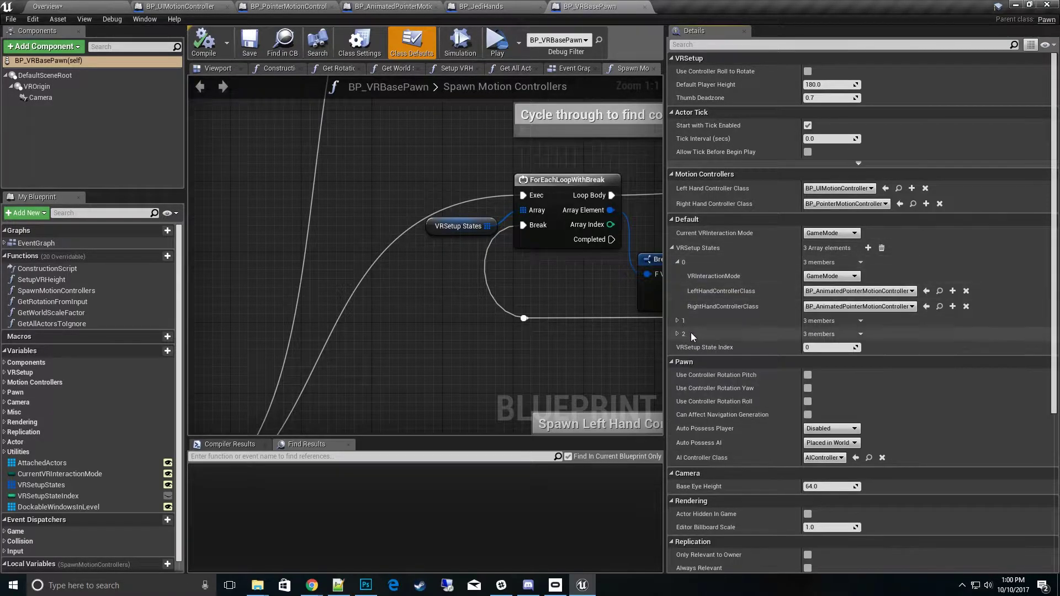
click(678, 320)
click(678, 379)
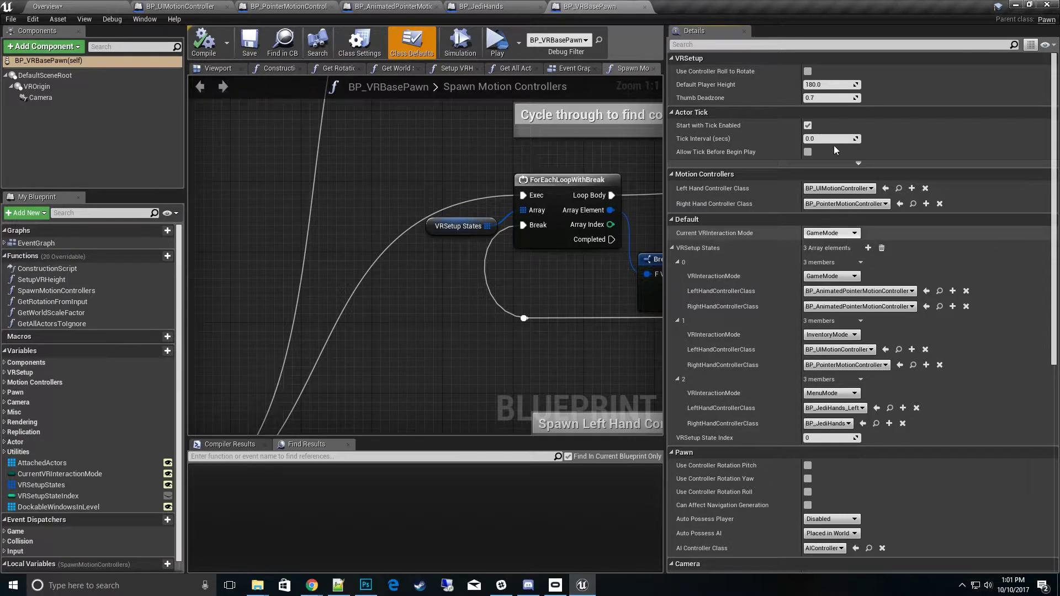
Step: From the Overview level's Content Browser, open E_VRInteractionMode with its GameMode, MenuMode and InventoryMode enumerators
click(55, 6)
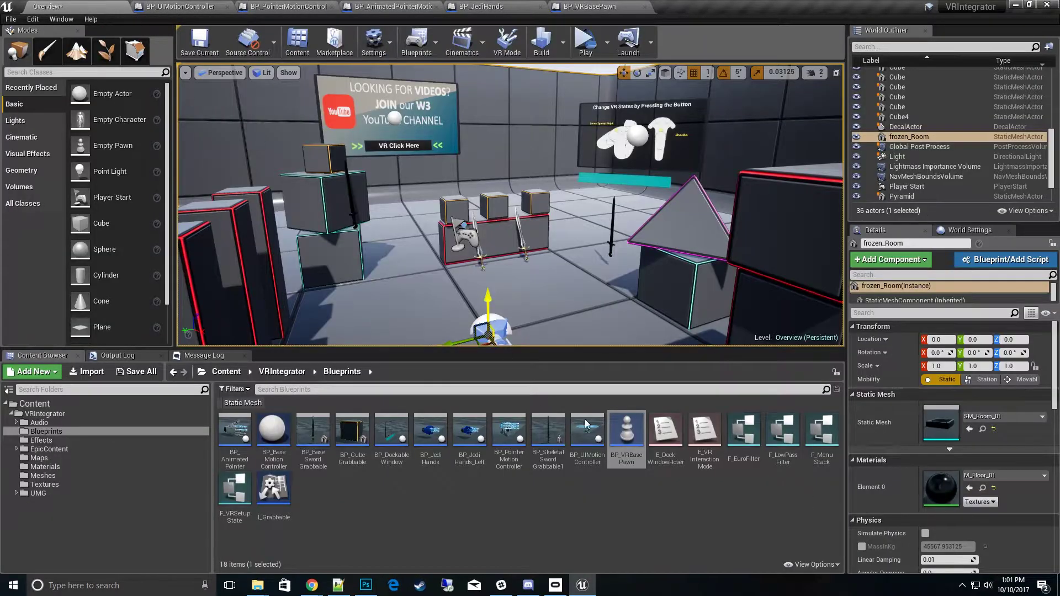
click(627, 437)
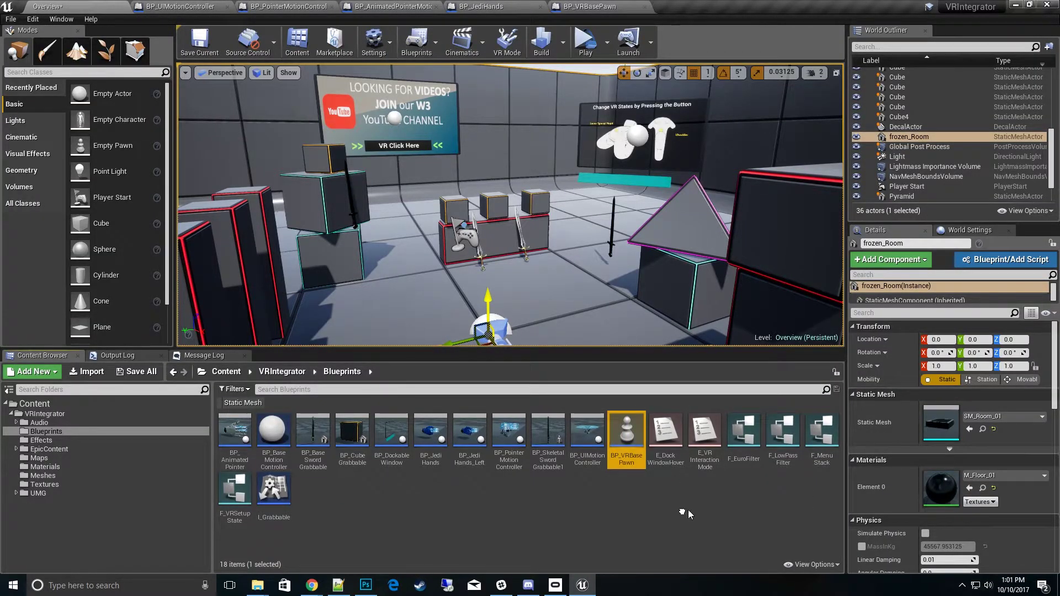
click(702, 441)
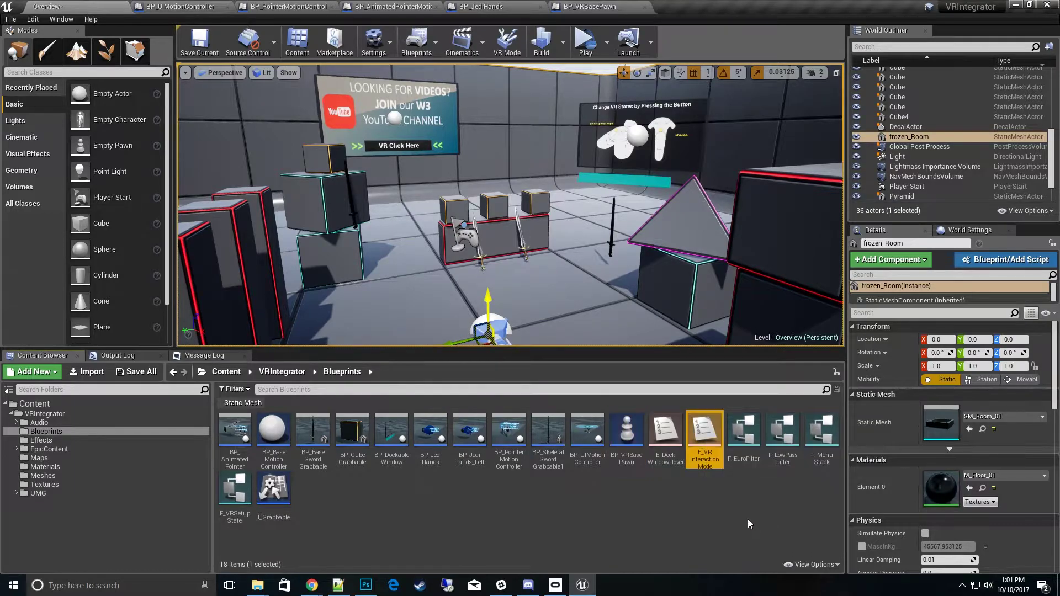
double_click(707, 441)
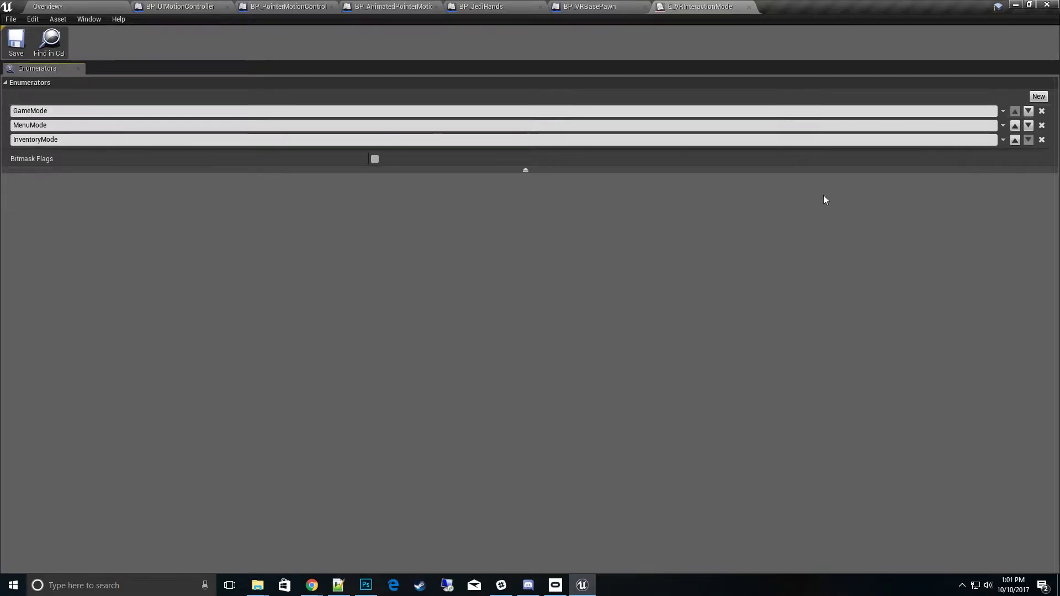
Step: Add a fourth enumerator, rename NewEnumerator4 to GhostMode, and save E_VRInteractionMode
click(1031, 97)
click(190, 153)
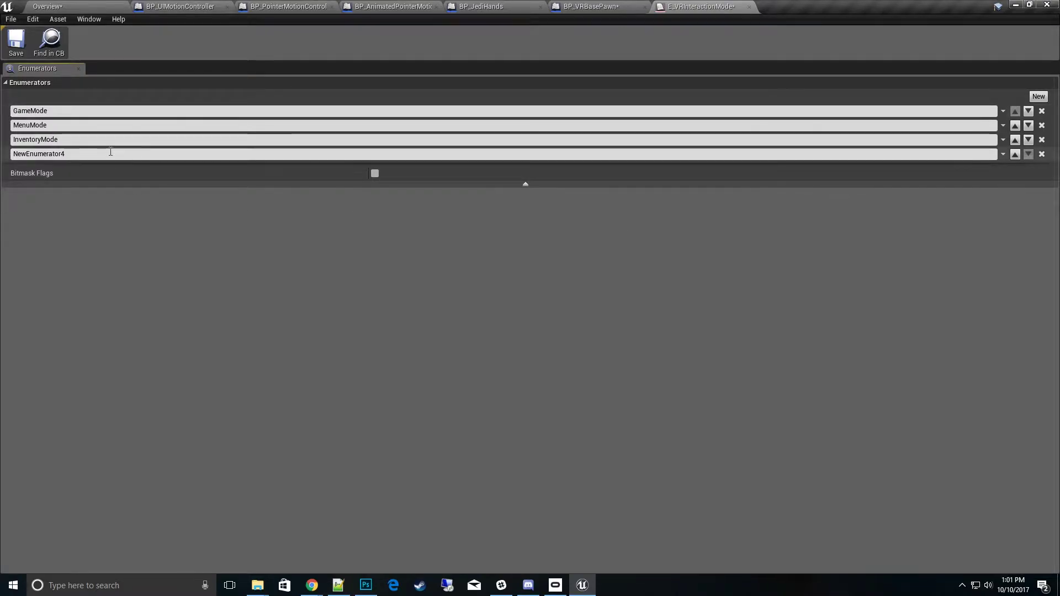
text(Ghos)
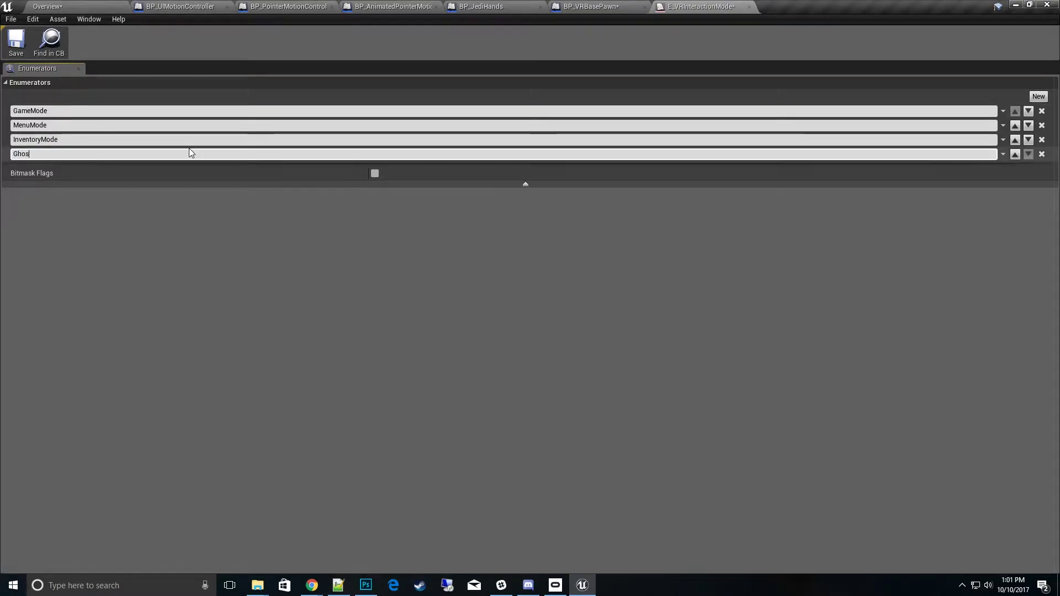
text(tM)
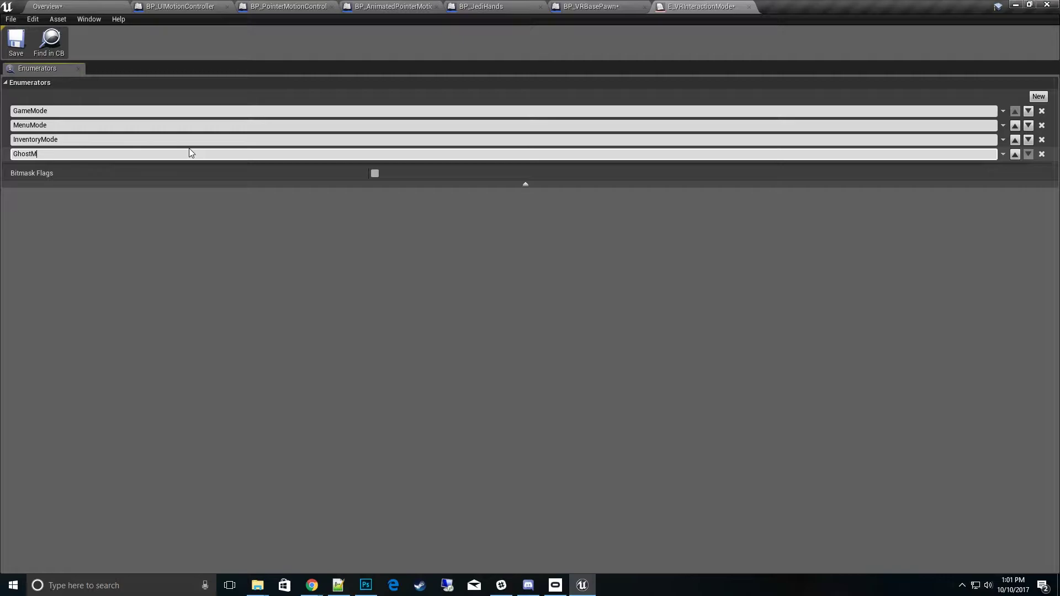
text(ode)
key(Return)
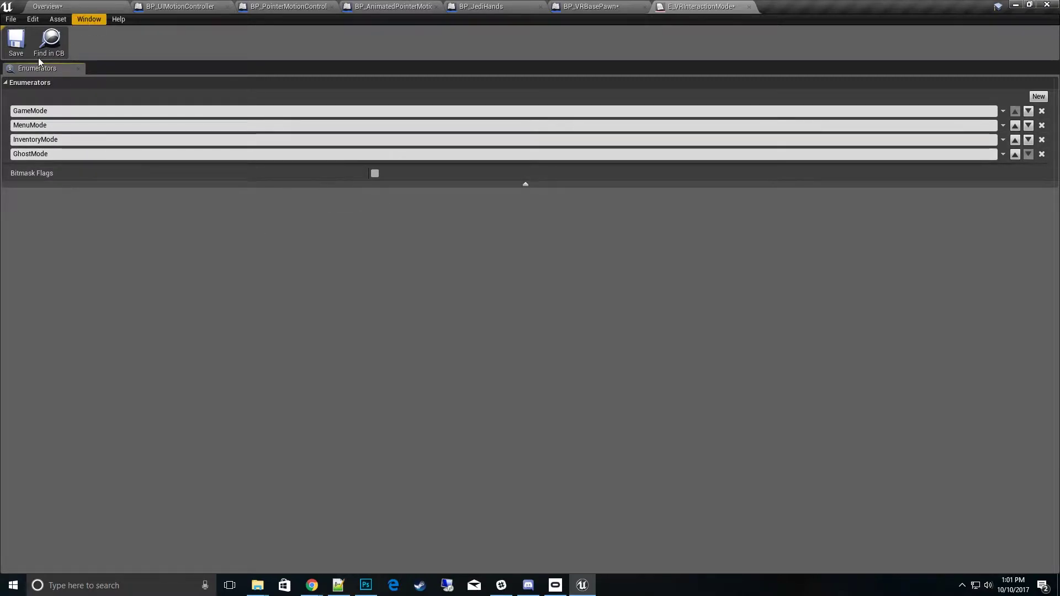
click(16, 39)
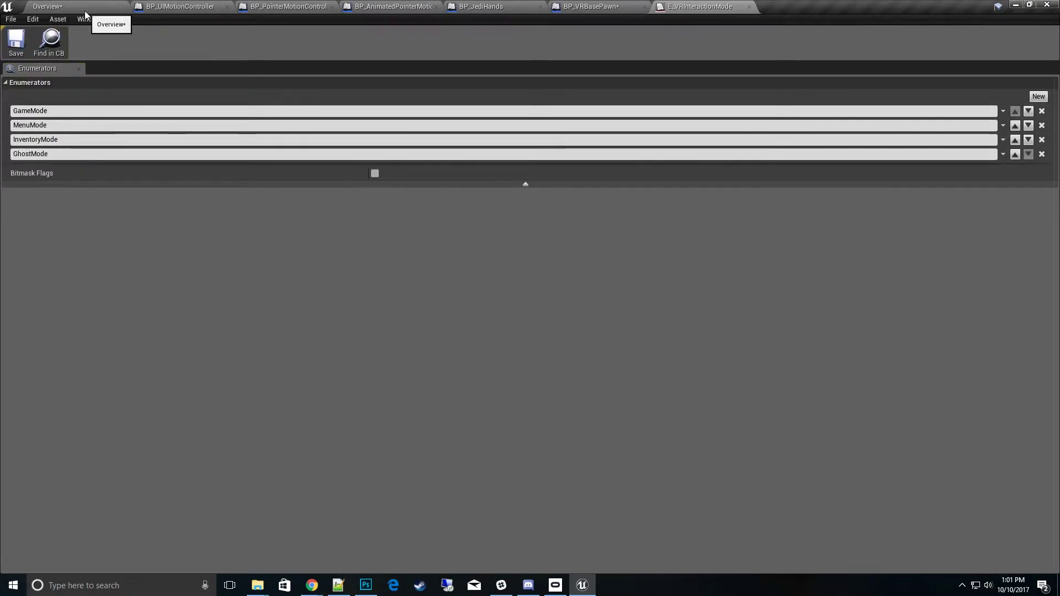
Step: Add VRSetup State 3 as GhostMode with BP_JediHands_Left left, BP_UIMotionController right, and compile
click(576, 6)
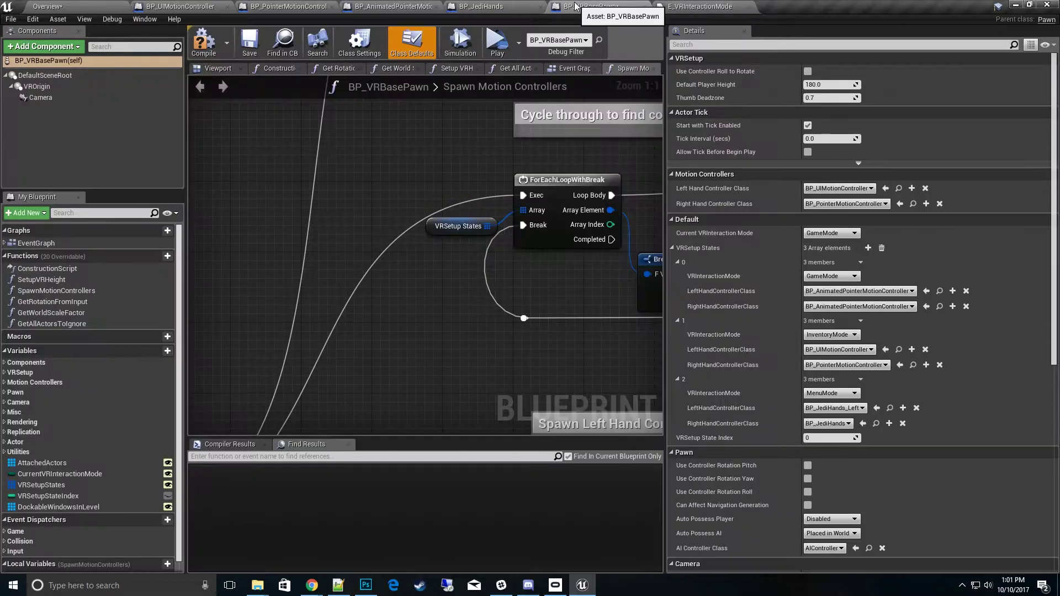
click(868, 248)
scroll(943, 337, down, 1)
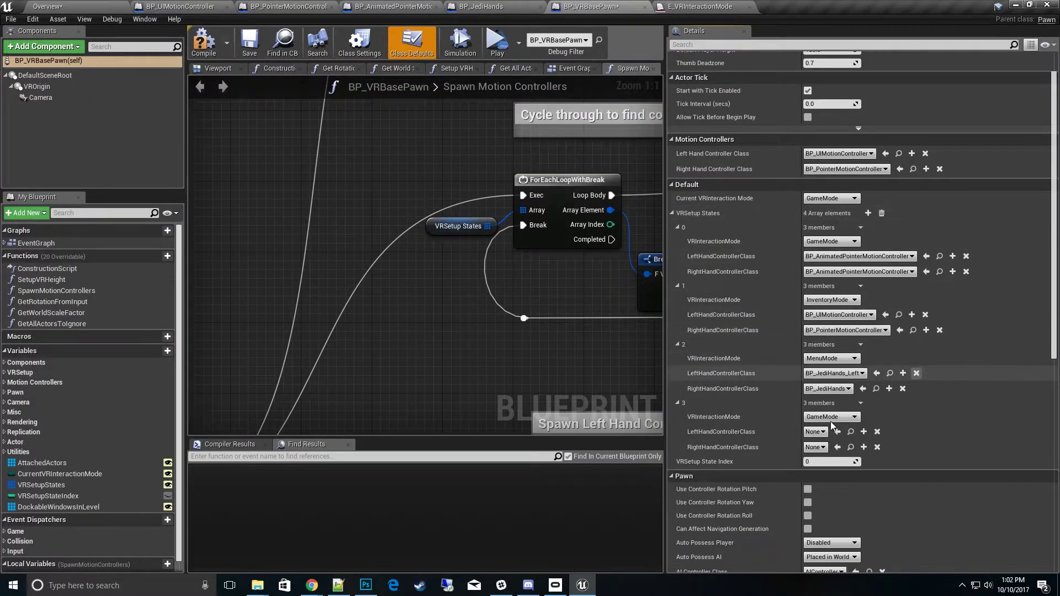
click(831, 417)
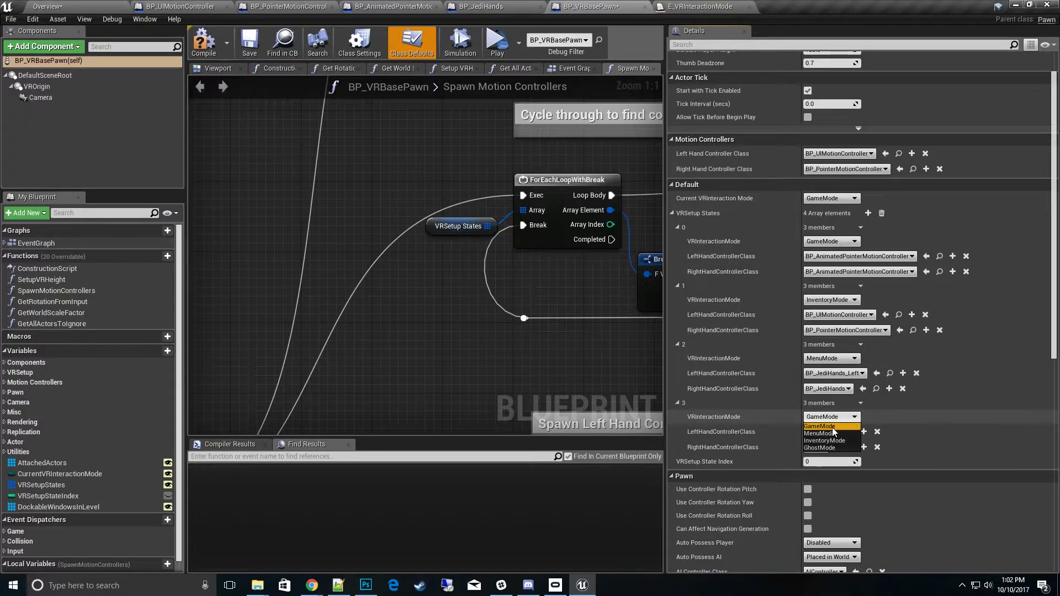
click(832, 447)
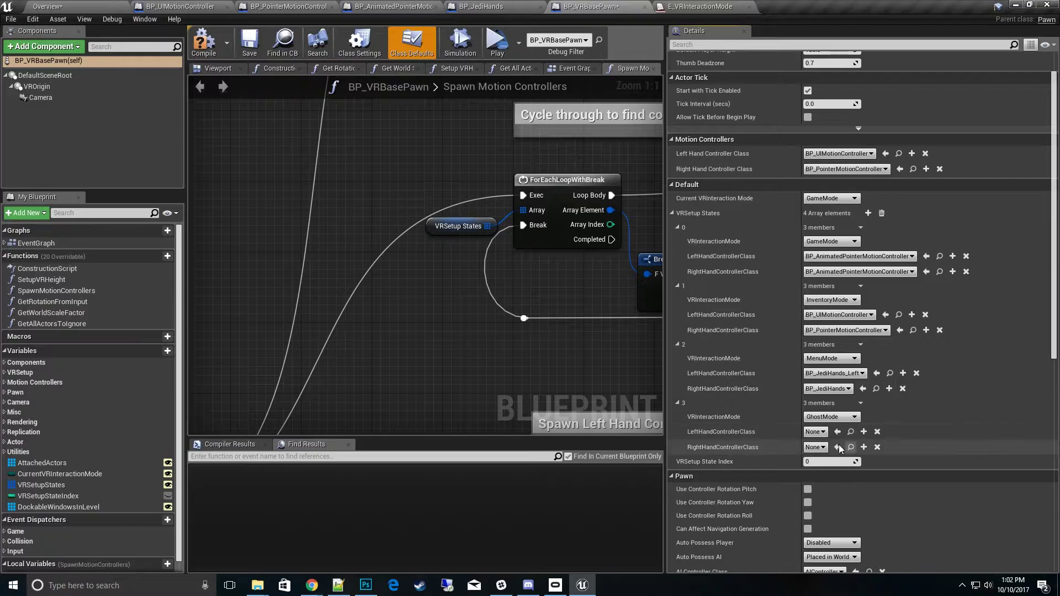
click(823, 432)
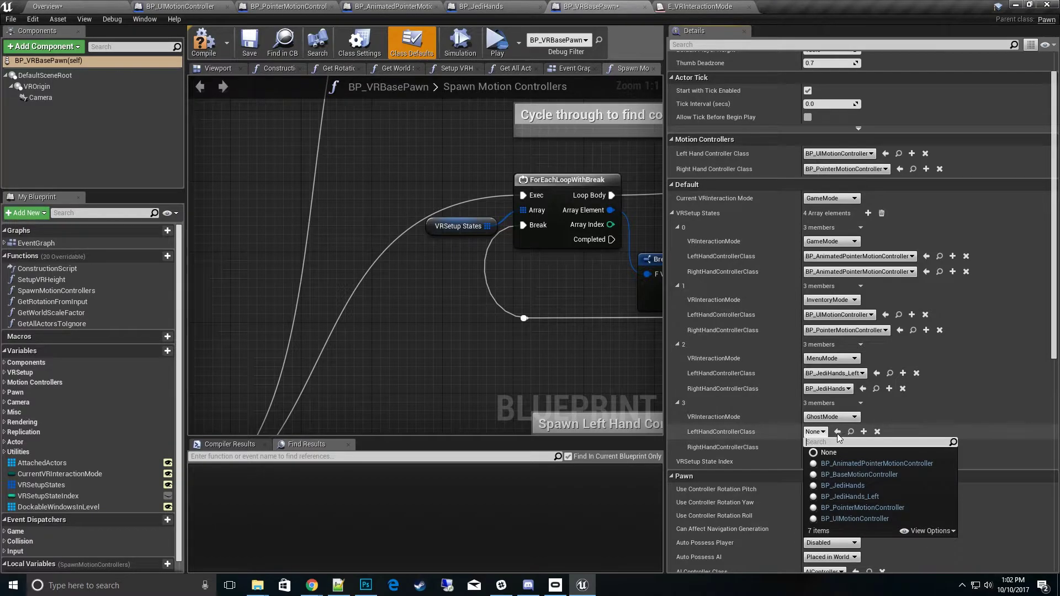
click(879, 498)
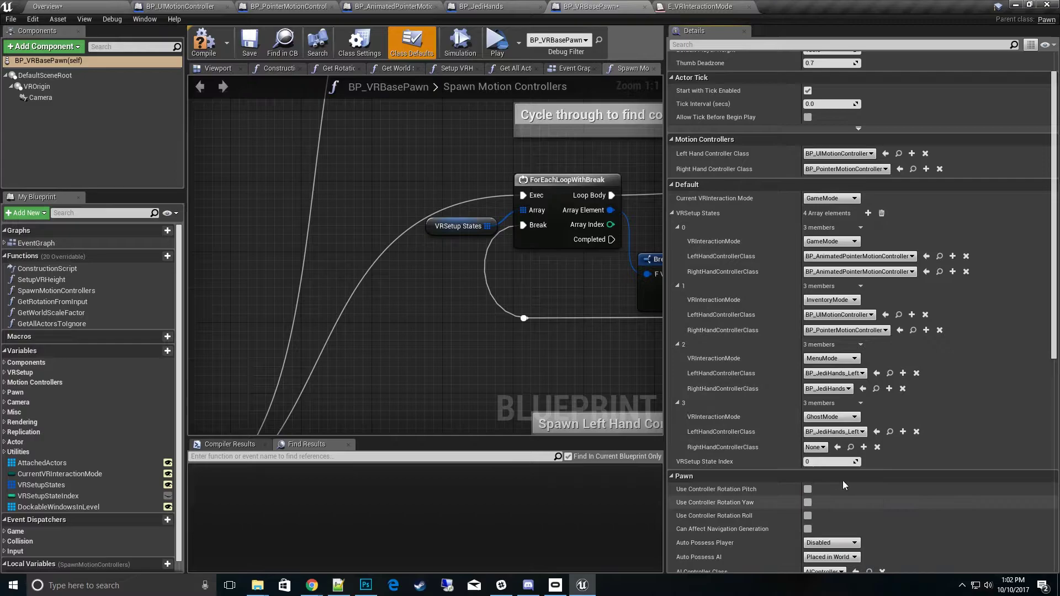
click(815, 447)
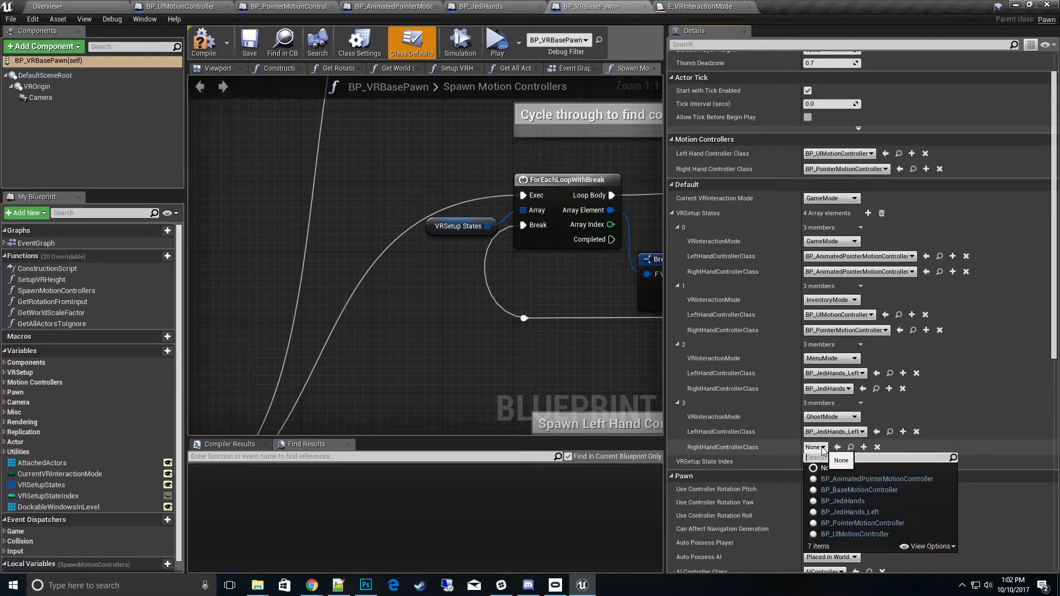
click(867, 535)
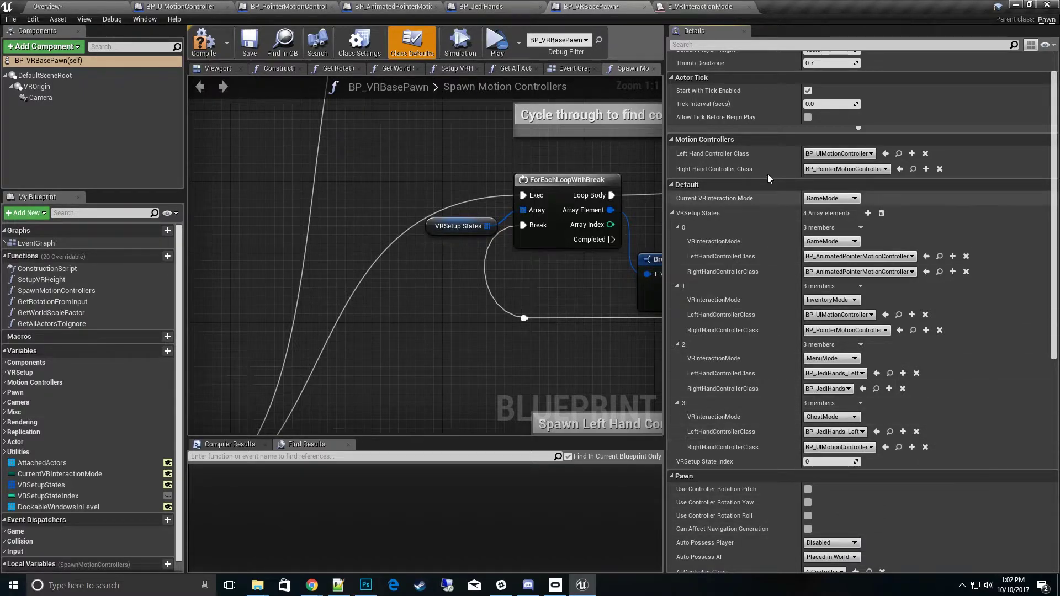
key(F7)
Step: Save BP_VRBasePawn and select the placed pawn actor in the Overview level
click(251, 41)
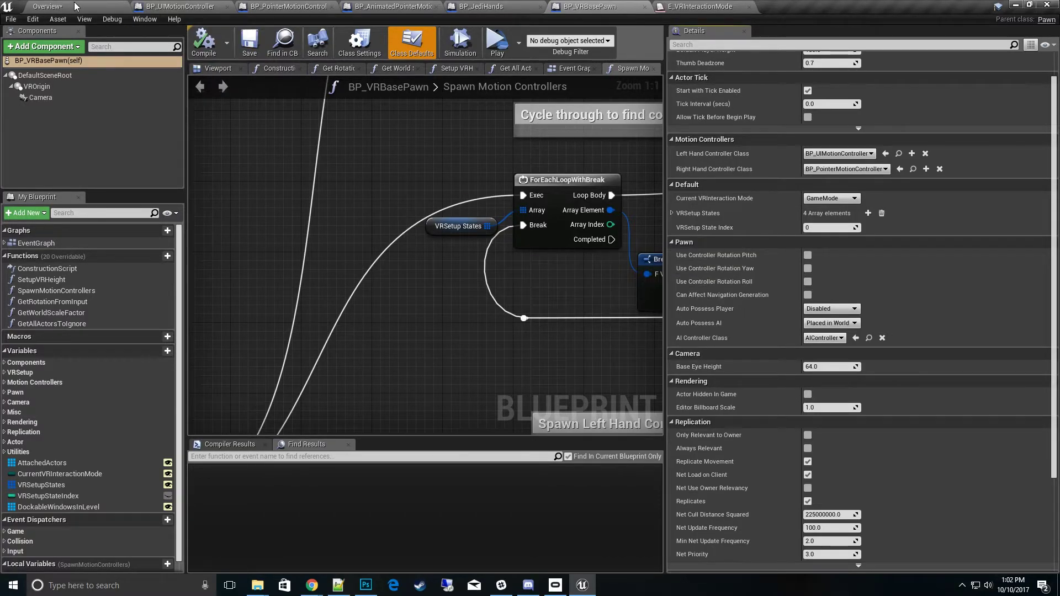
click(76, 7)
right_drag(376, 214, 376, 214)
click(382, 241)
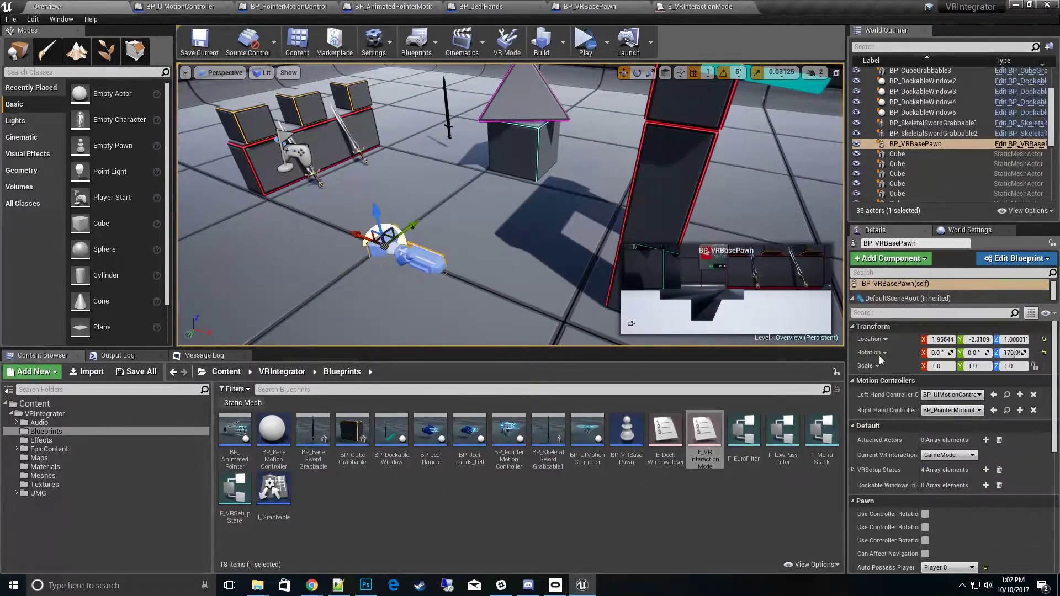
Step: Widen the Details panel and expand VRSetup States entries 0–3, confirming the GhostMode state
drag(845, 236, 654, 226)
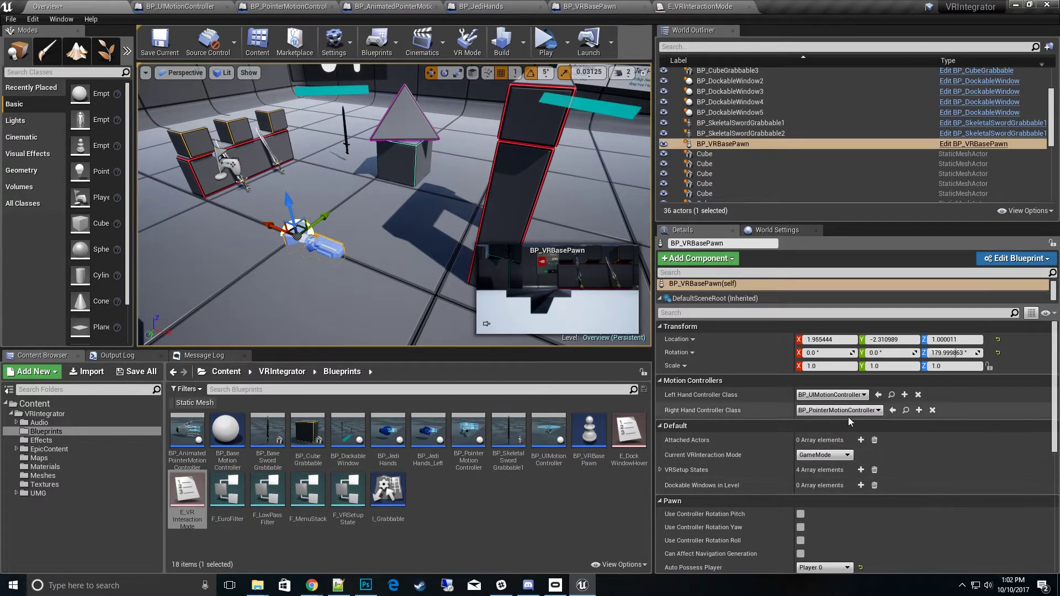
scroll(827, 453, down, 1)
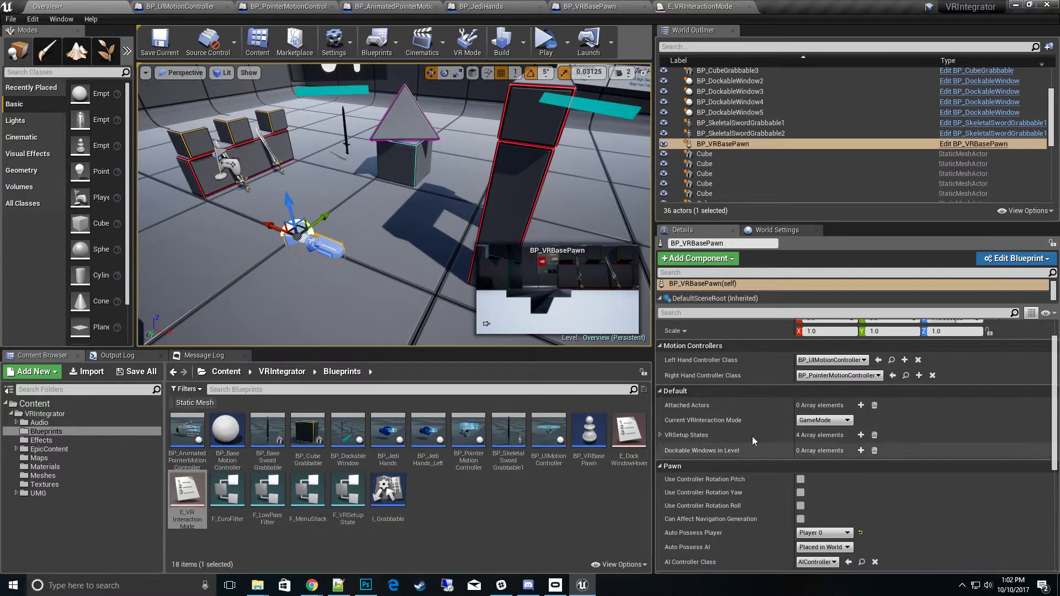
click(660, 435)
scroll(912, 463, down, 1)
click(665, 397)
scroll(664, 407, down, 1)
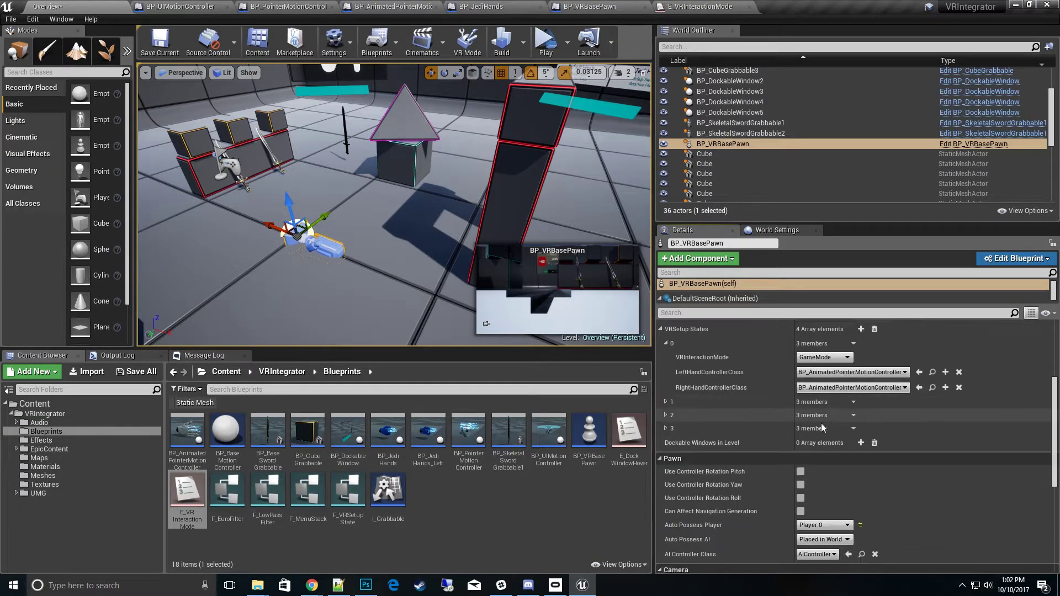
click(665, 402)
scroll(665, 403, down, 1)
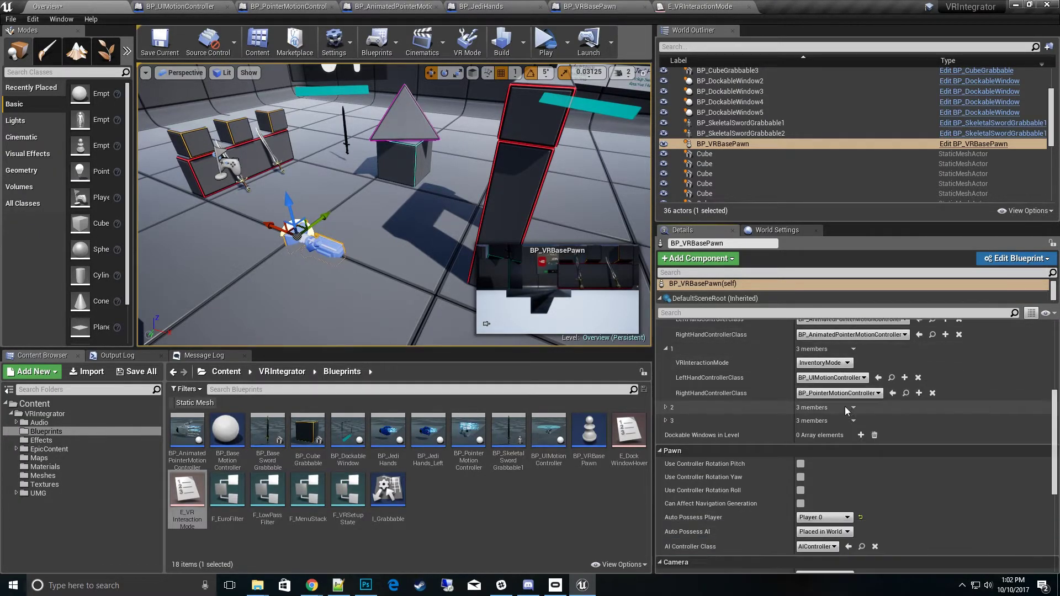
click(665, 408)
scroll(742, 438, down, 1)
click(665, 448)
scroll(883, 397, up, 2)
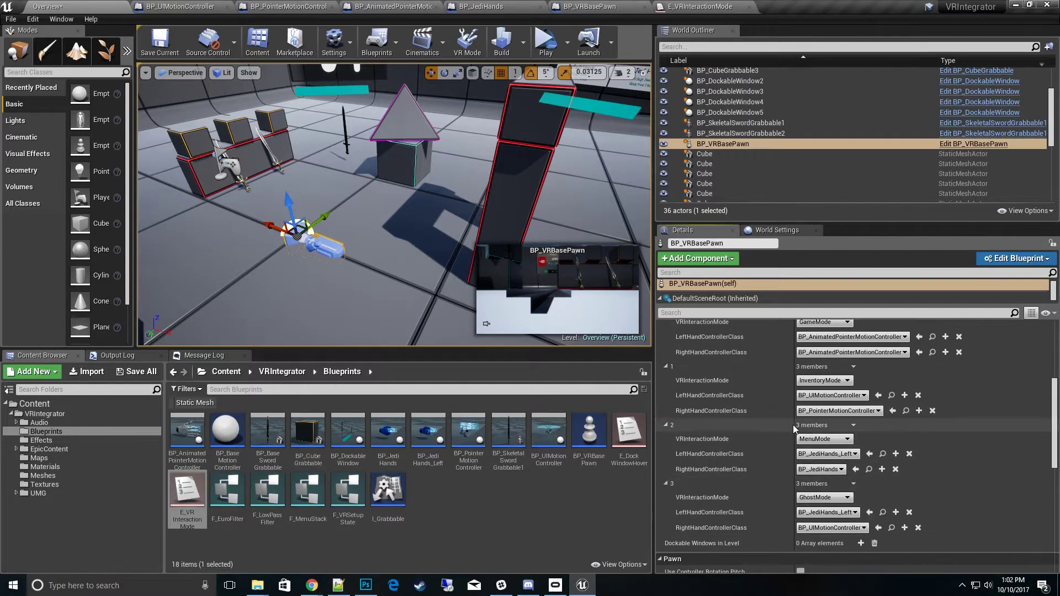